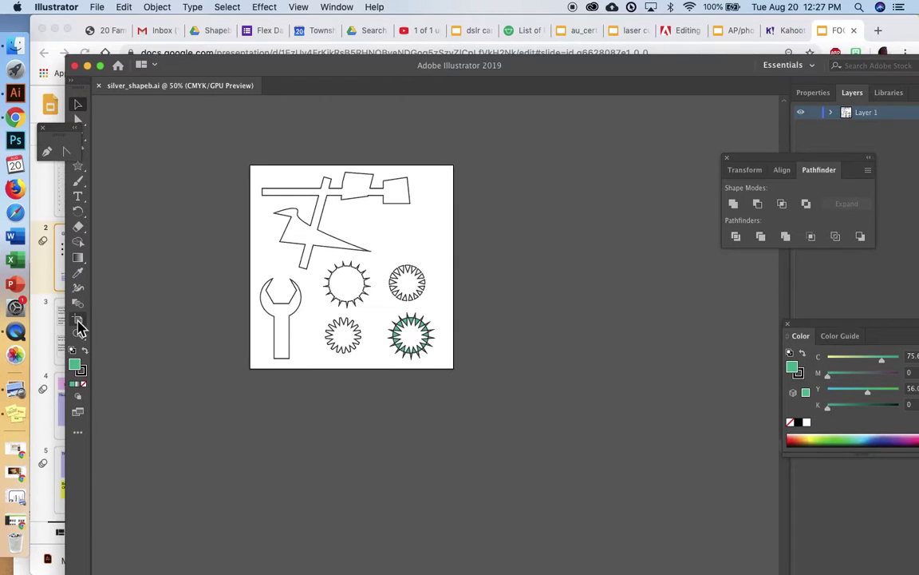
Enlarge the artboard with the Artboard tool to about 8.5 by 11 in, leaving empty space beyond the existing shapes.
left_click(78, 323)
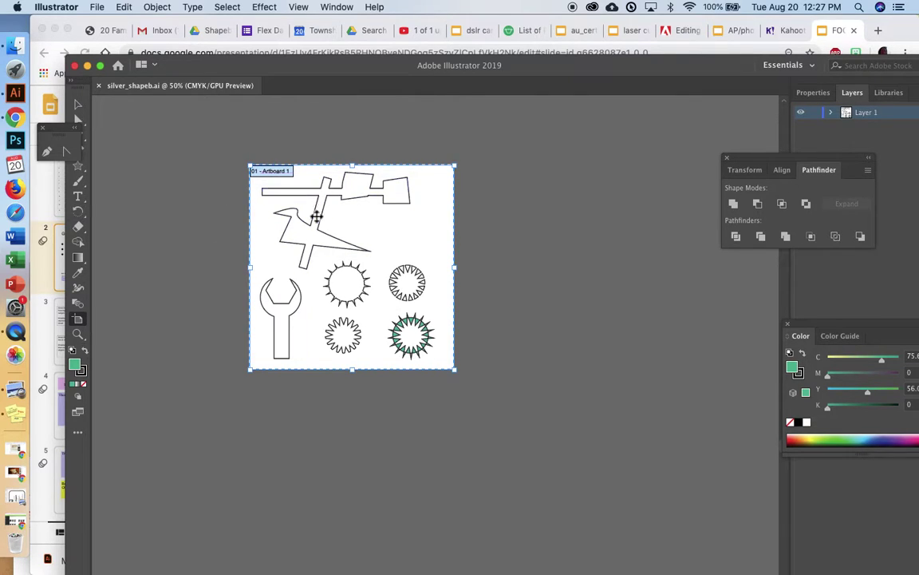
left_click_drag(455, 370, 576, 572)
scroll(593, 546, "down", 5)
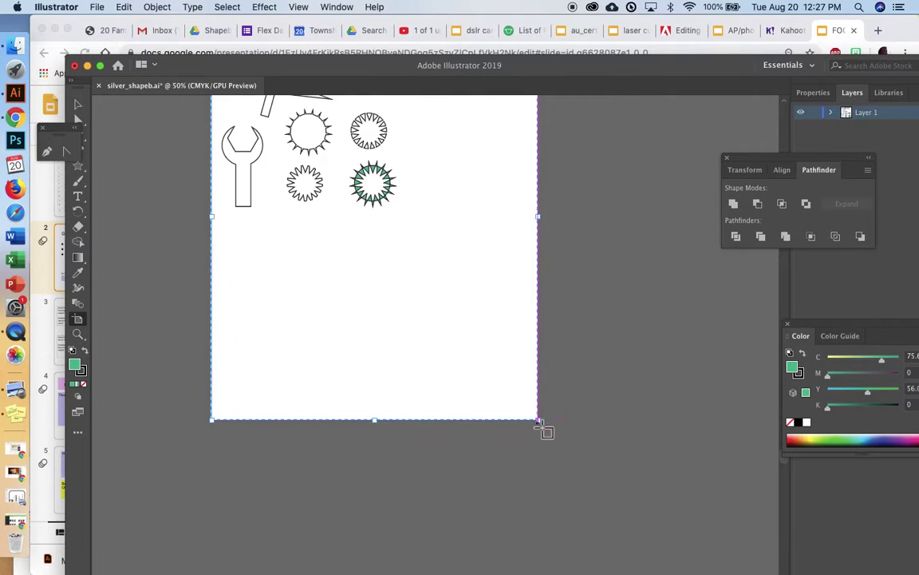
left_click_drag(540, 420, 559, 463)
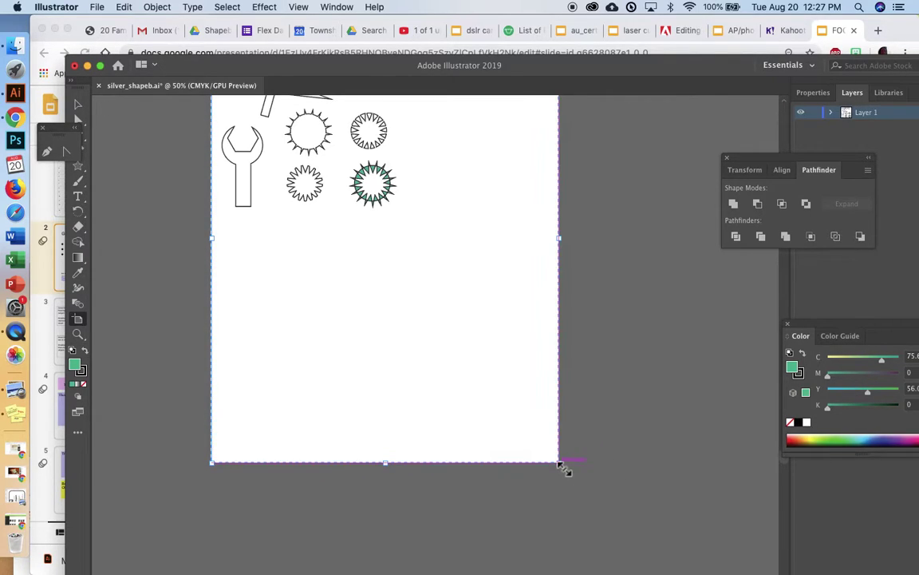
scroll(497, 302, "up", 3)
Show the list of artboards and set Artboard 1 to 9 in wide and 12 in high in its options.
left_click(341, 7)
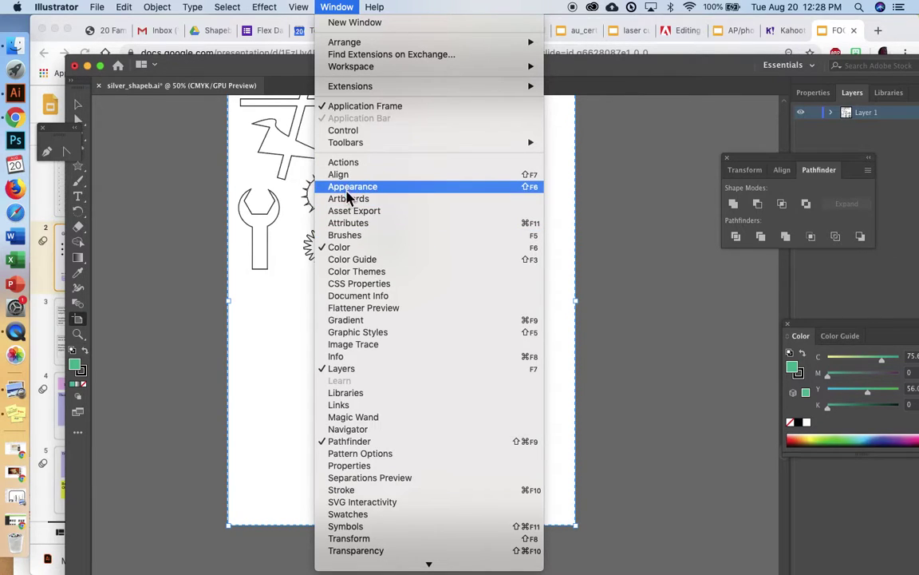
left_click(347, 199)
double_click(536, 252)
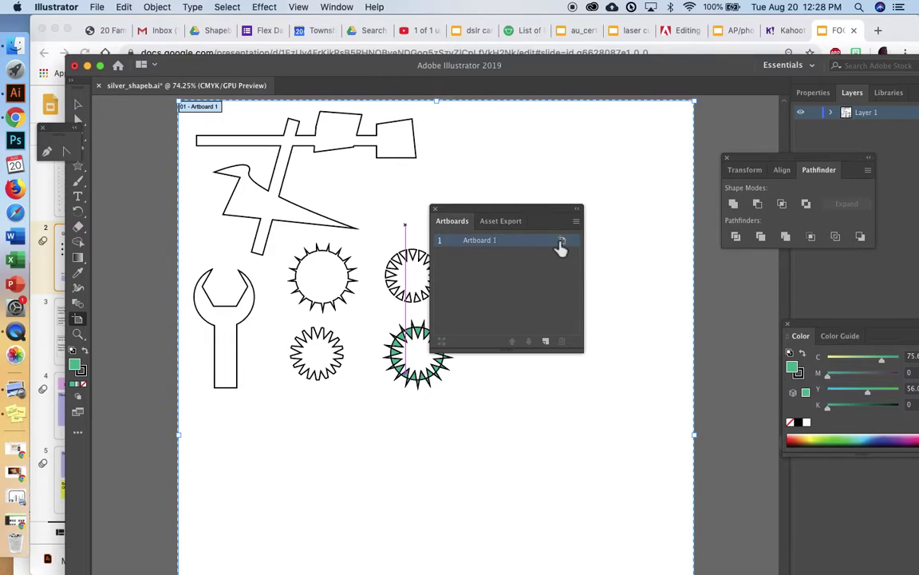
left_click(562, 241)
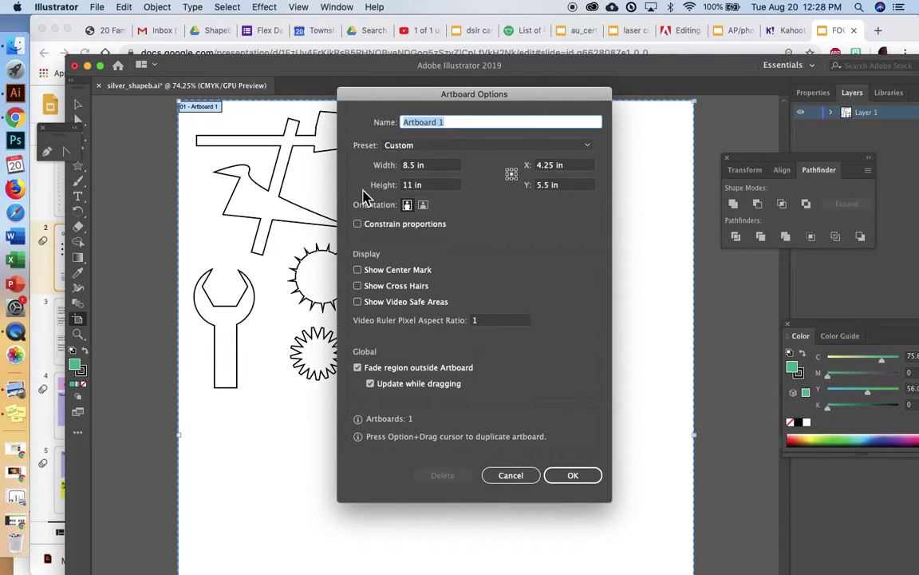
left_click(419, 166)
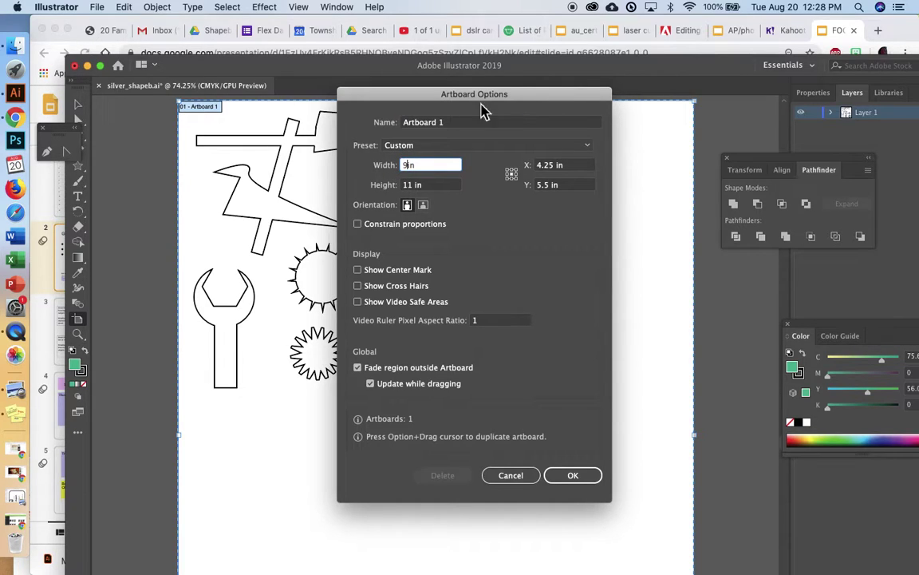
key("Tab")
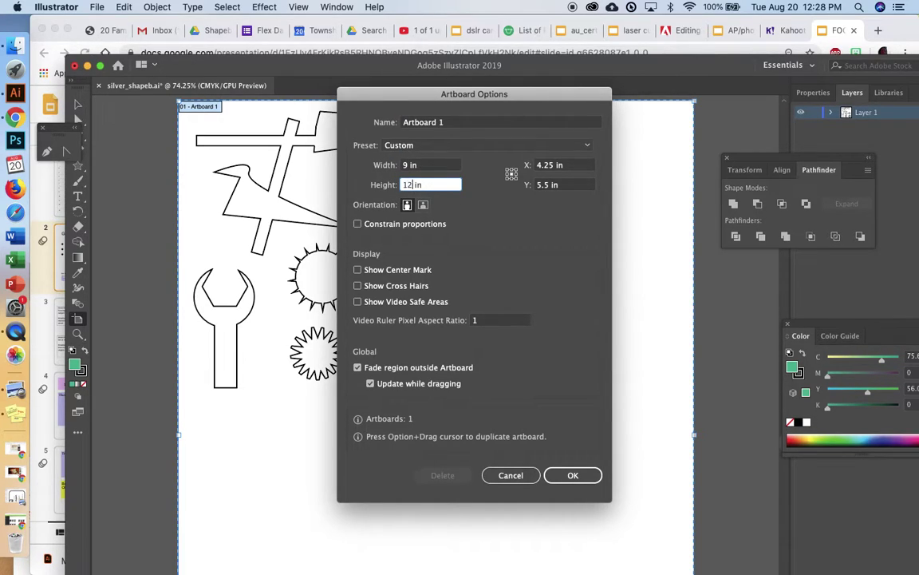
left_click(579, 476)
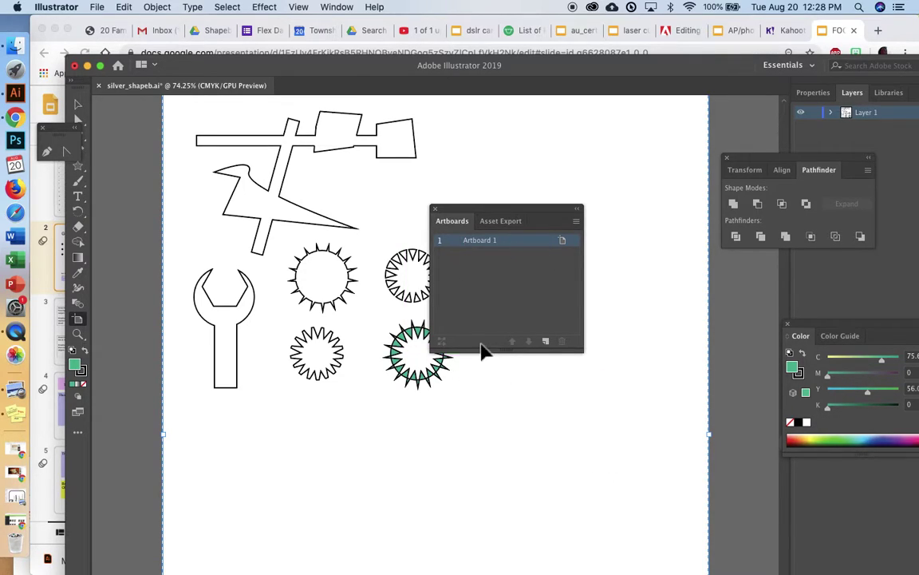
Move the floating Artboards panel off the artboard so the page is unobstructed.
key("super+minus")
key("super+minus")
scroll(281, 199, "down", 5)
scroll(281, 198, "right", 4)
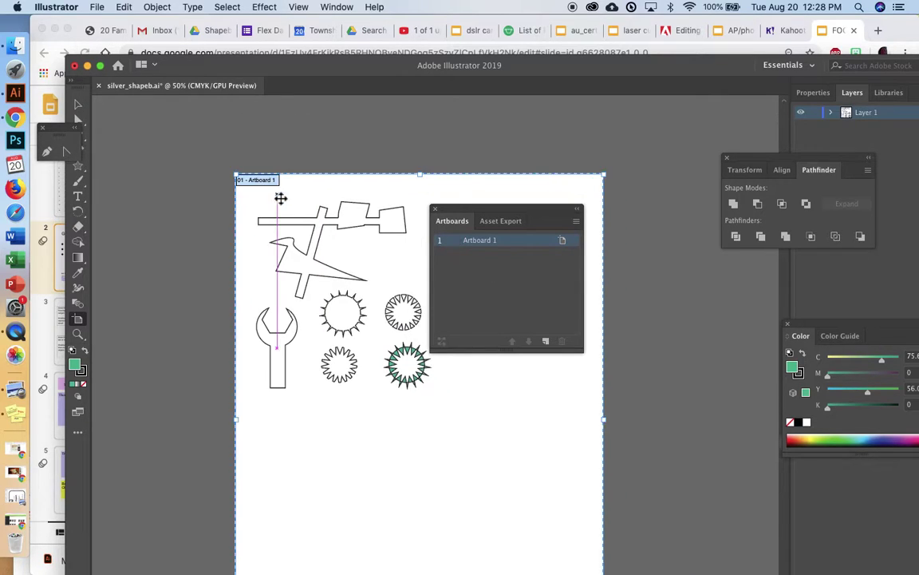
left_click(78, 104)
scroll(324, 420, "down", 1)
scroll(324, 420, "right", 1)
scroll(325, 420, "right", 2)
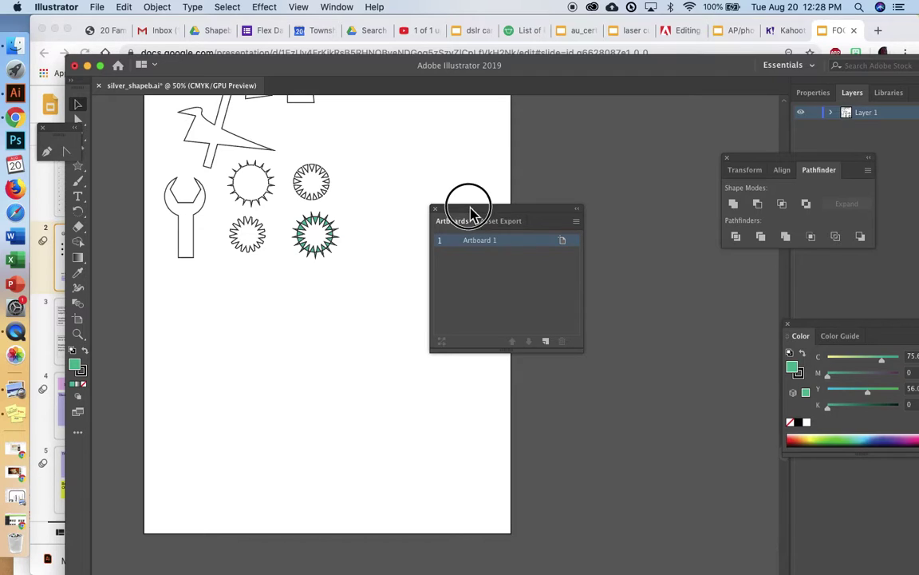
left_click_drag(471, 214, 608, 259)
scroll(460, 258, "right", 5)
scroll(460, 259, "up", 3)
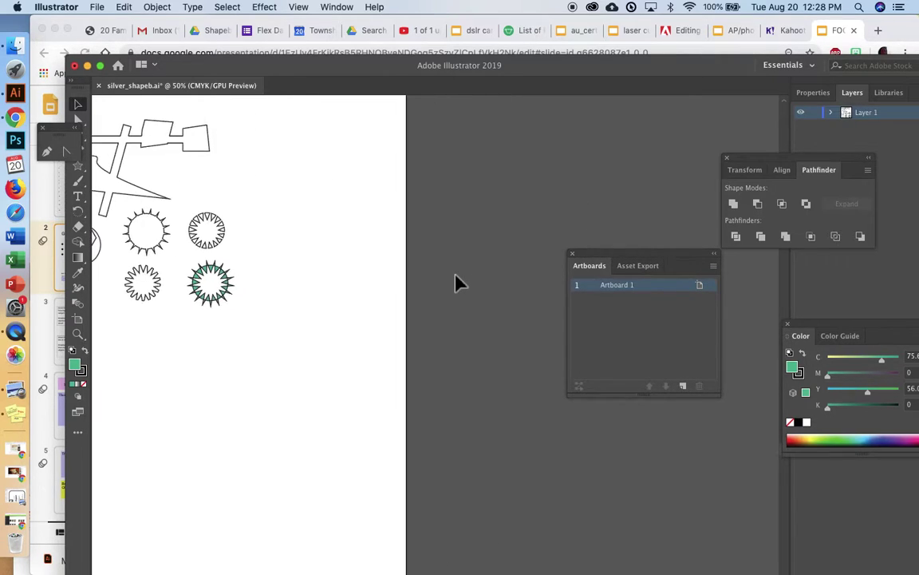
Draw two additional portrait artboards side by side next to Artboard 1, aligned with its upper edge.
scroll(458, 282, "up", 2)
scroll(458, 282, "right", 1)
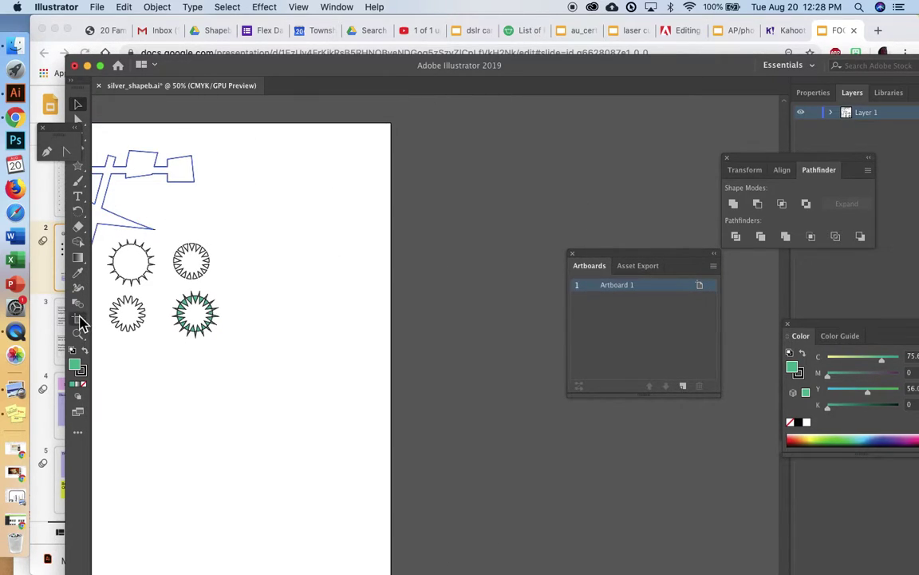
left_click(77, 318)
left_click_drag(417, 124, 553, 297)
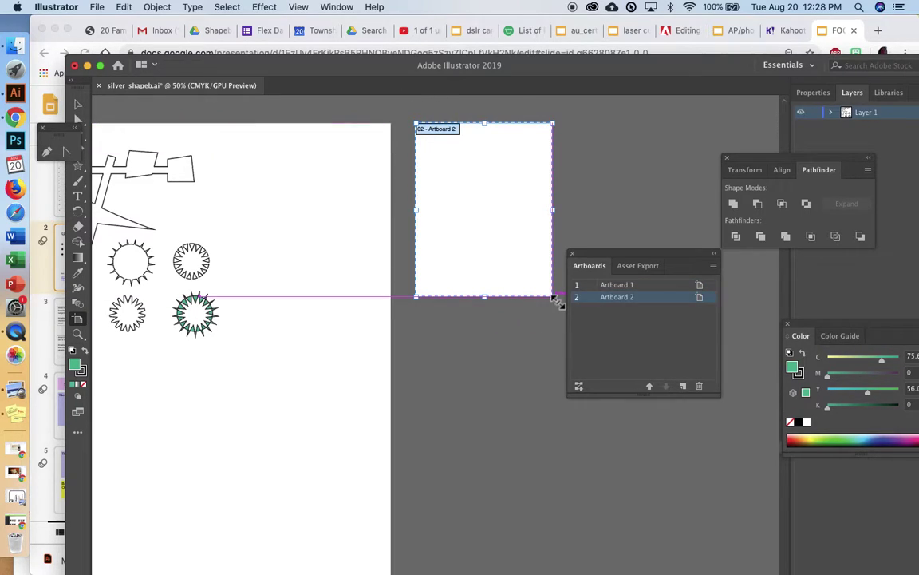
double_click(630, 302)
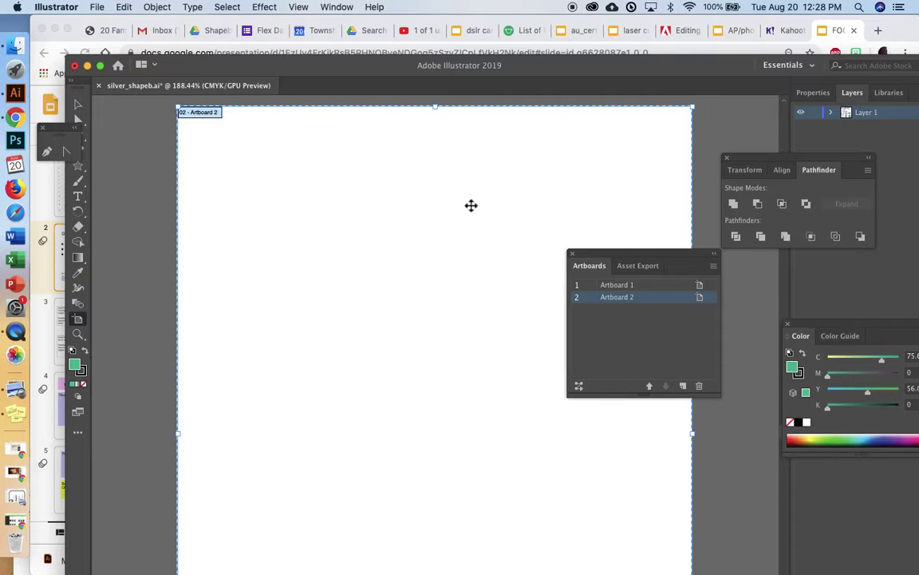
key("super+minus")
key("super+minus")
key("super+minus")
scroll(471, 205, "down", 5)
scroll(471, 205, "right", 3)
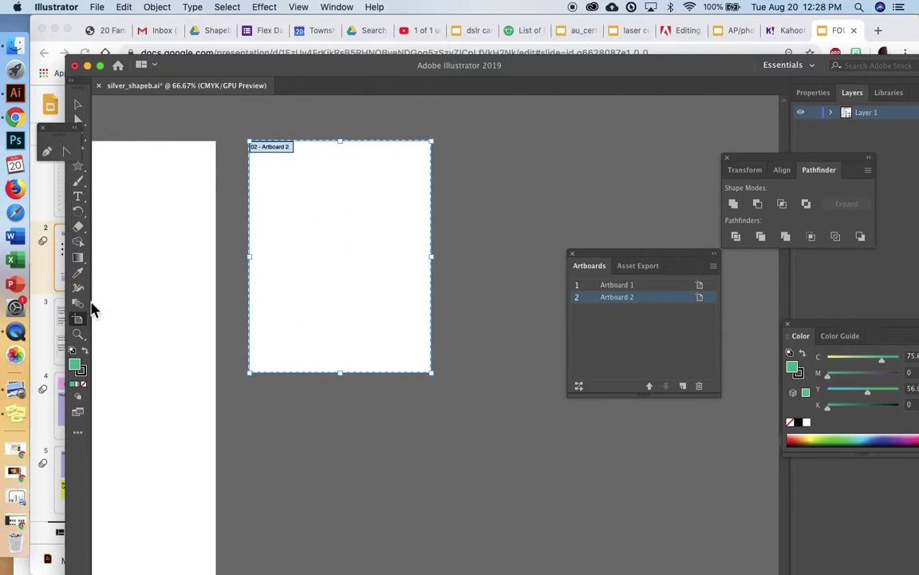
left_click_drag(449, 142, 650, 389)
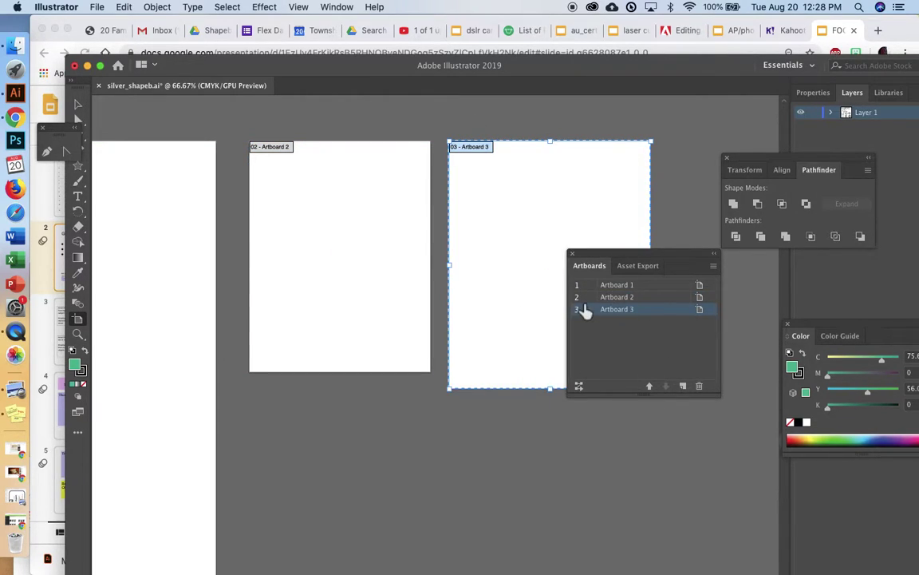
Delete Artboard 2 and Artboard 3 together.
left_click(619, 297)
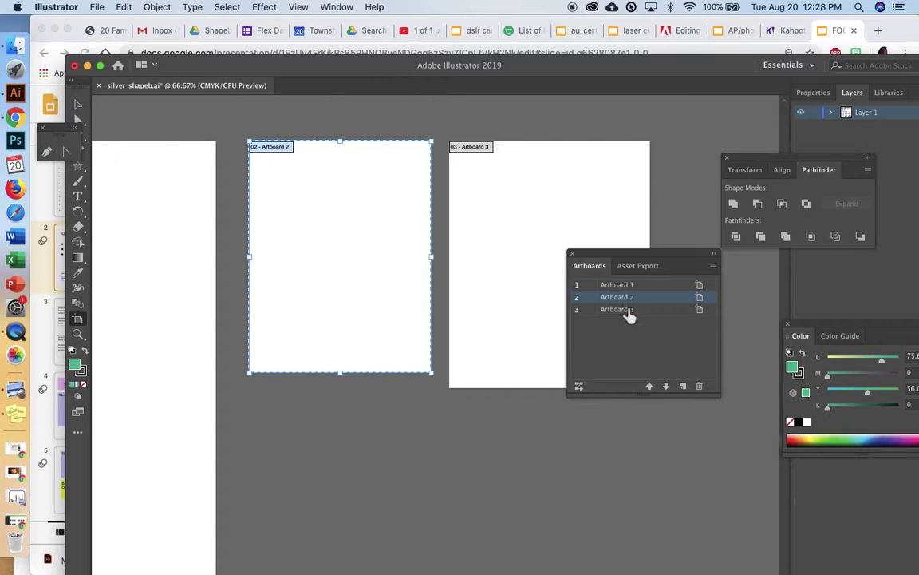
left_click(629, 314, "shift")
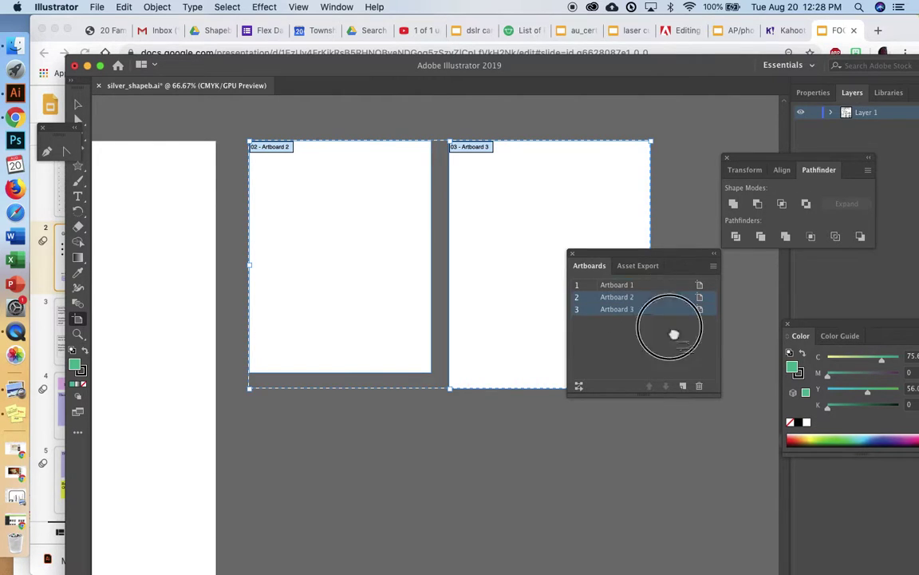
left_click(699, 386)
Switch to the Selection tool and move the small floating pen toolbar clear of the main tools.
scroll(474, 328, "left", 10)
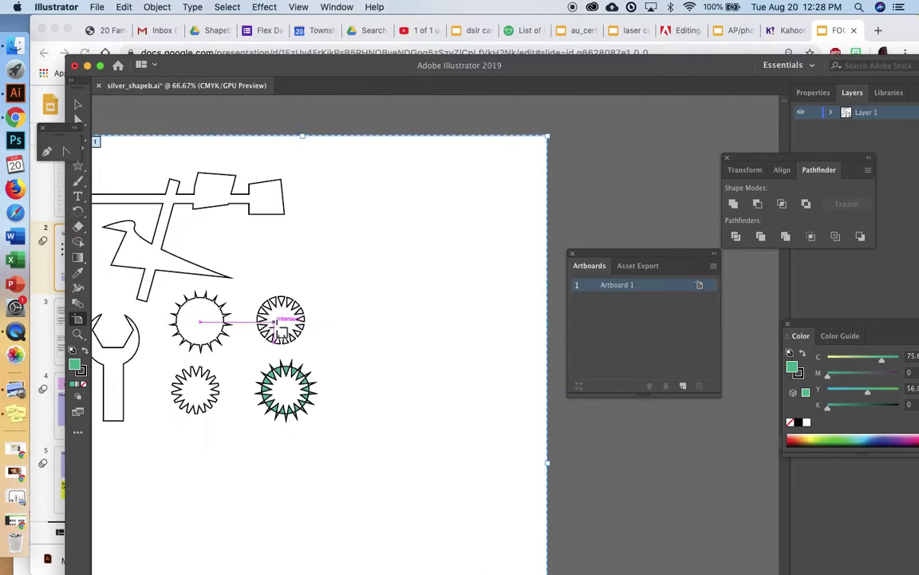
left_click_drag(279, 329, 329, 265)
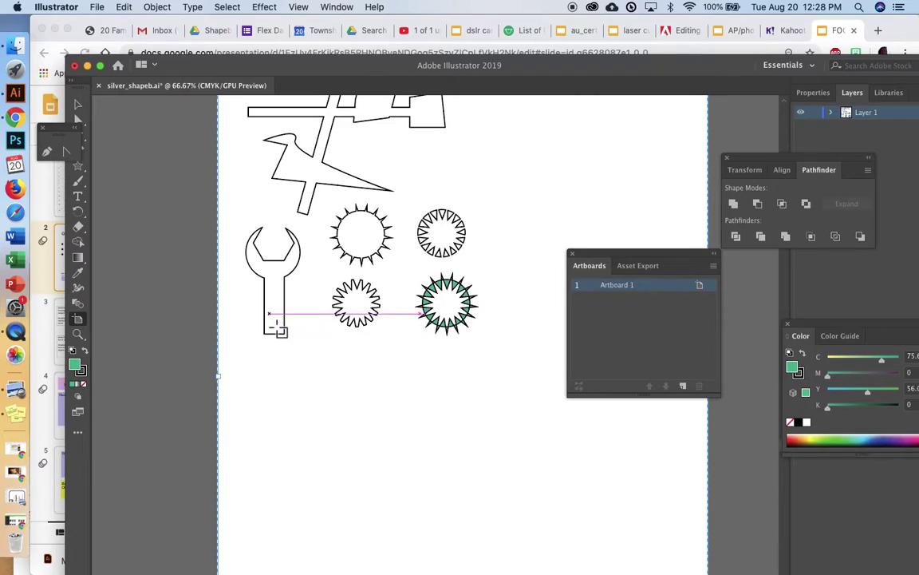
left_click(77, 103)
left_click_drag(67, 141, 162, 241)
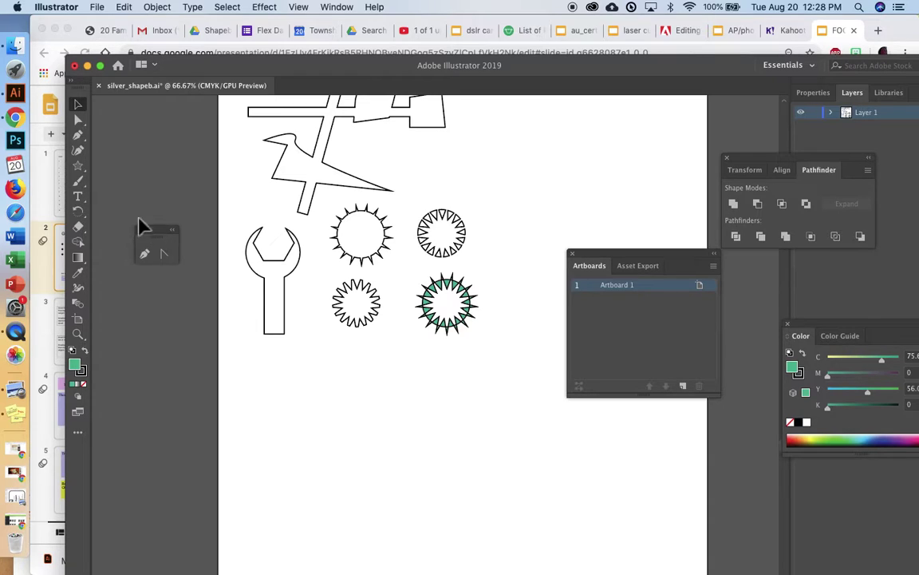
Paint a dense black scribbled blob below the wrench with the Paintbrush, using no fill.
mouse_move(77, 180)
left_mouse_down()
mouse_move(128, 209)
mouse_move(130, 182)
mouse_move(120, 206)
mouse_move(135, 221)
mouse_move(133, 185)
mouse_move(134, 195)
left_mouse_up()
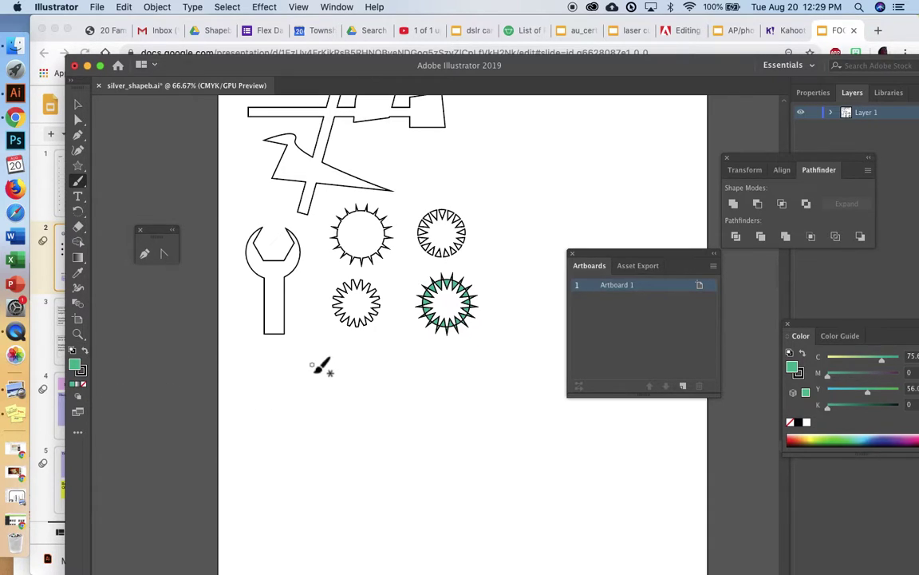
key("slash")
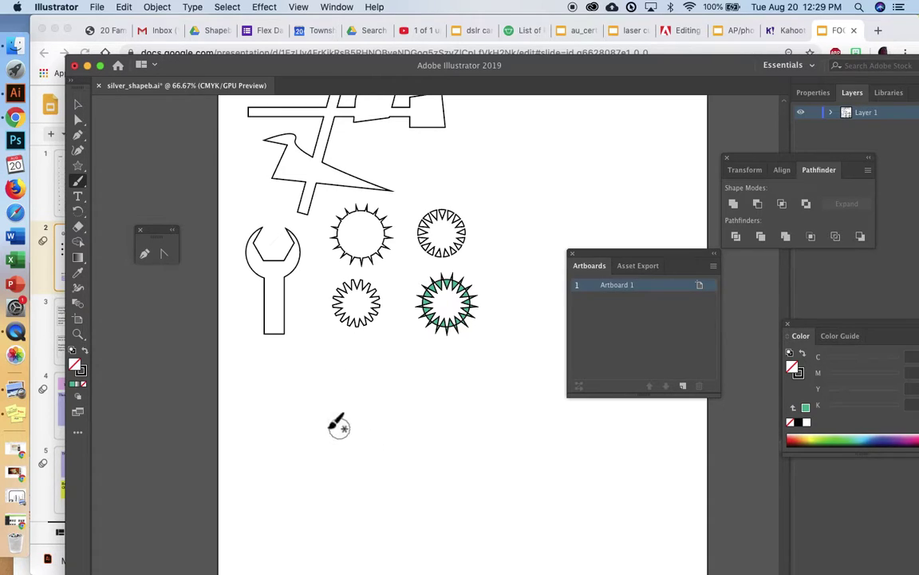
mouse_move(285, 400)
left_mouse_down()
mouse_move(316, 400)
mouse_move(305, 431)
mouse_move(352, 456)
mouse_move(336, 442)
mouse_move(342, 458)
mouse_move(316, 475)
mouse_move(331, 434)
mouse_move(324, 439)
mouse_move(343, 441)
mouse_move(347, 410)
mouse_move(311, 389)
mouse_move(285, 391)
mouse_move(318, 394)
mouse_move(280, 419)
mouse_move(305, 425)
mouse_move(300, 439)
mouse_move(291, 428)
mouse_move(279, 445)
mouse_move(301, 466)
mouse_move(291, 445)
mouse_move(300, 478)
mouse_move(315, 487)
mouse_move(354, 479)
mouse_move(349, 464)
mouse_move(369, 465)
mouse_move(370, 437)
mouse_move(354, 422)
mouse_move(357, 402)
mouse_move(335, 383)
left_mouse_up()
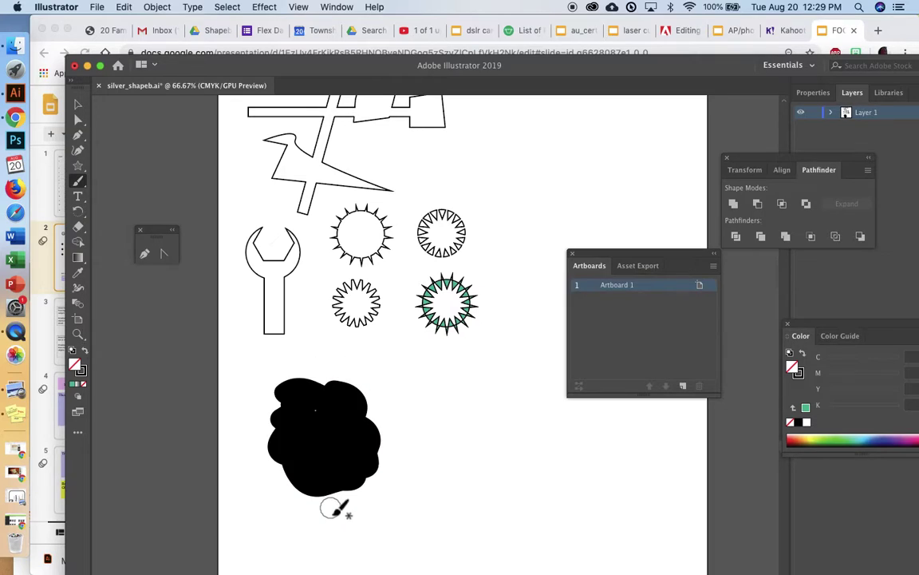
Inspect the paths inside the black scribble below the wrench and select all of its brush strokes.
left_click(78, 104)
left_click(297, 431)
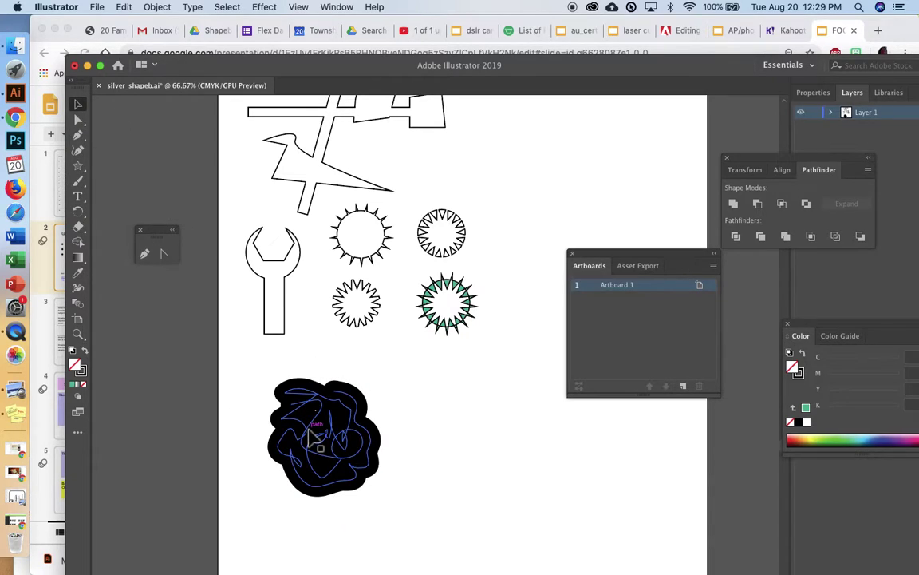
scroll(315, 437, "down", 3)
left_click(269, 356)
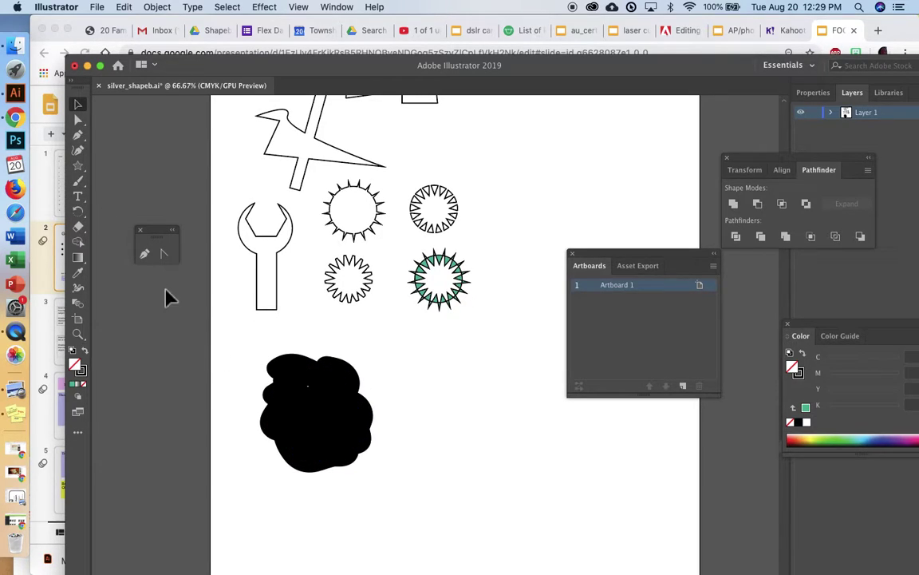
left_click(280, 407)
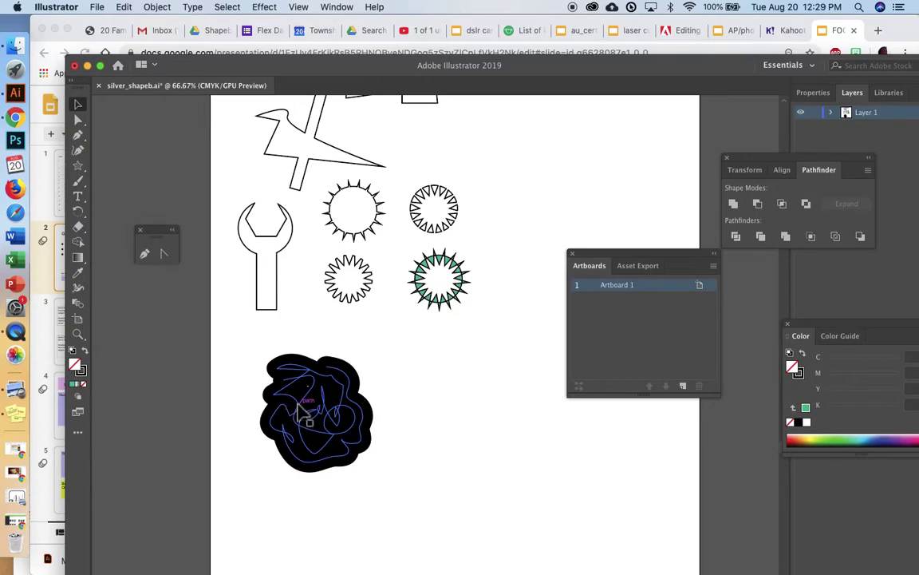
left_click_drag(257, 349, 385, 512)
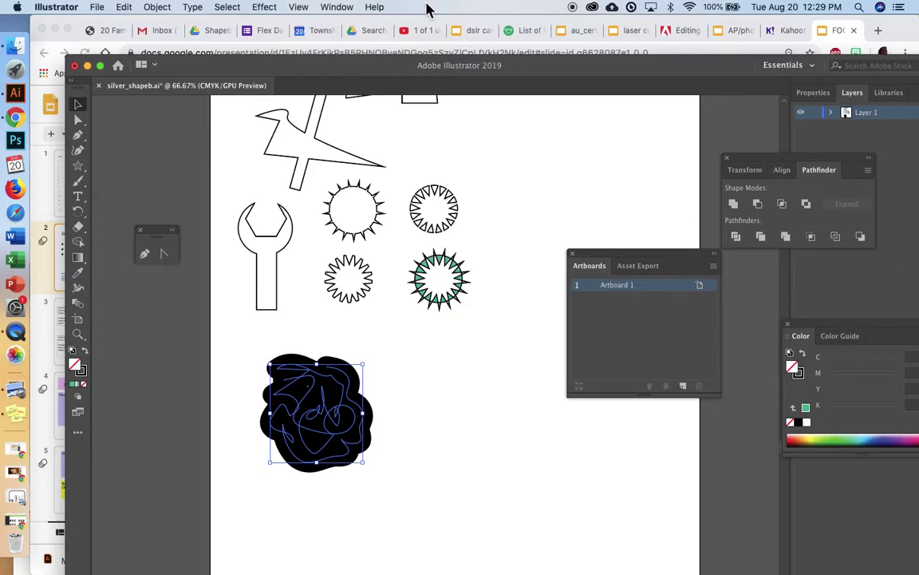
Try a 0.25 pt stroke weight on the selected scribble and undo it.
left_click(352, 8)
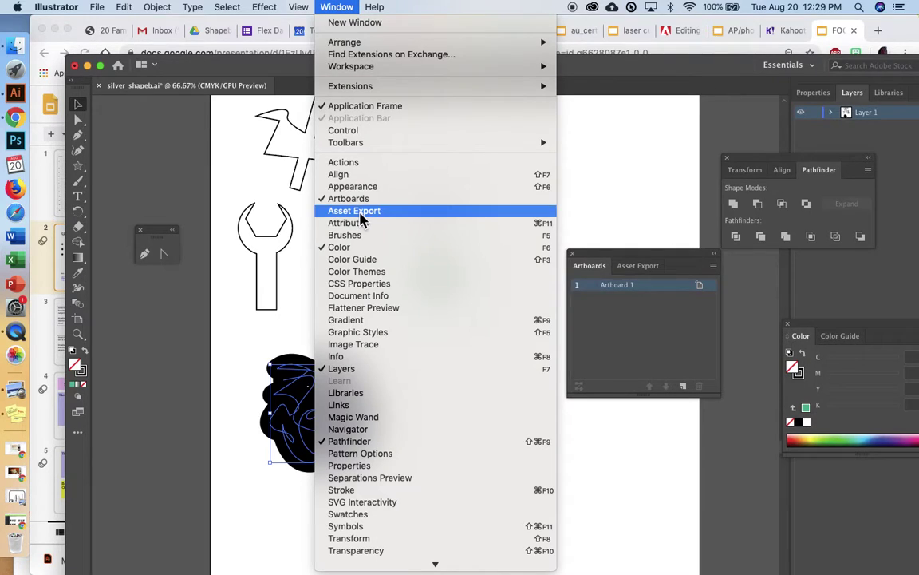
left_click(344, 490)
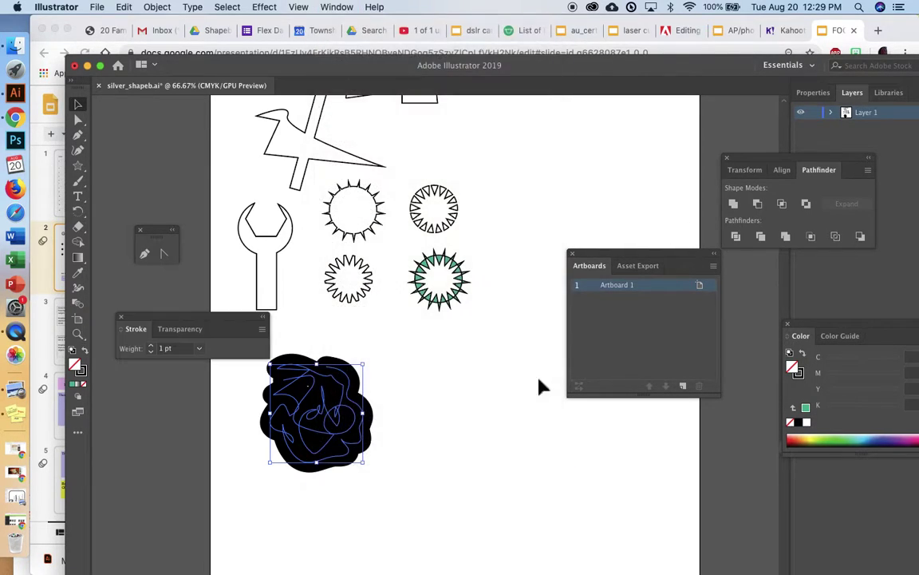
left_click(200, 348)
left_click(221, 41)
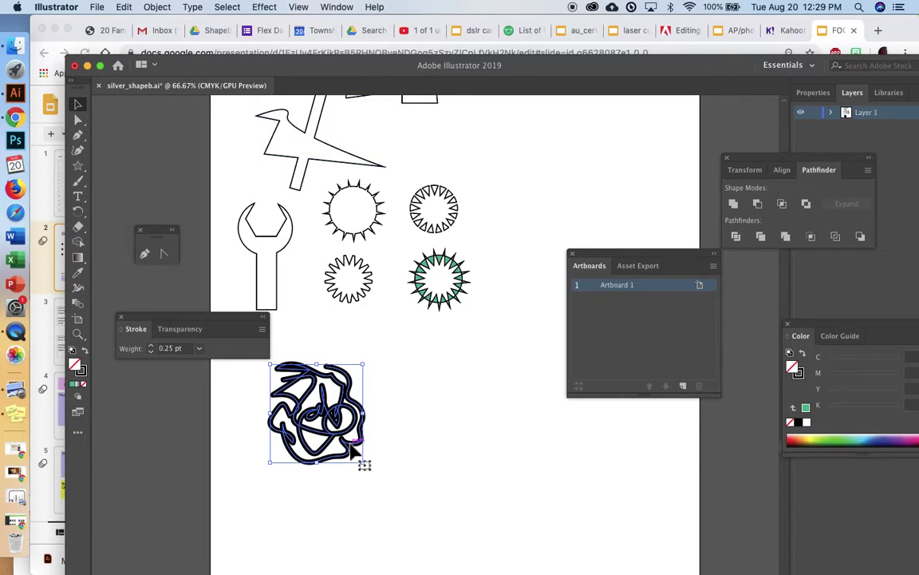
left_click(123, 7)
left_click(143, 21)
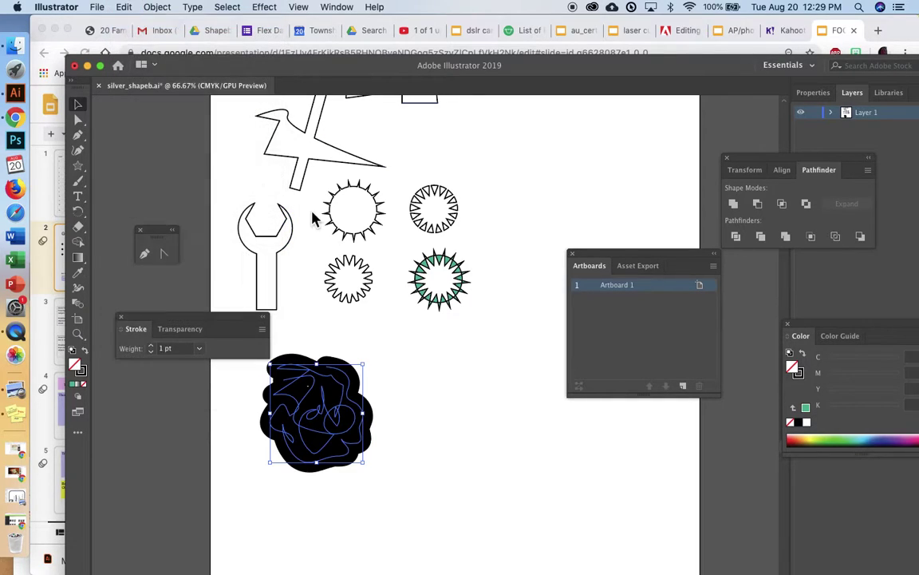
Expand the appearance of the selected scribble to turn its brush strokes into filled shapes.
left_click(166, 9)
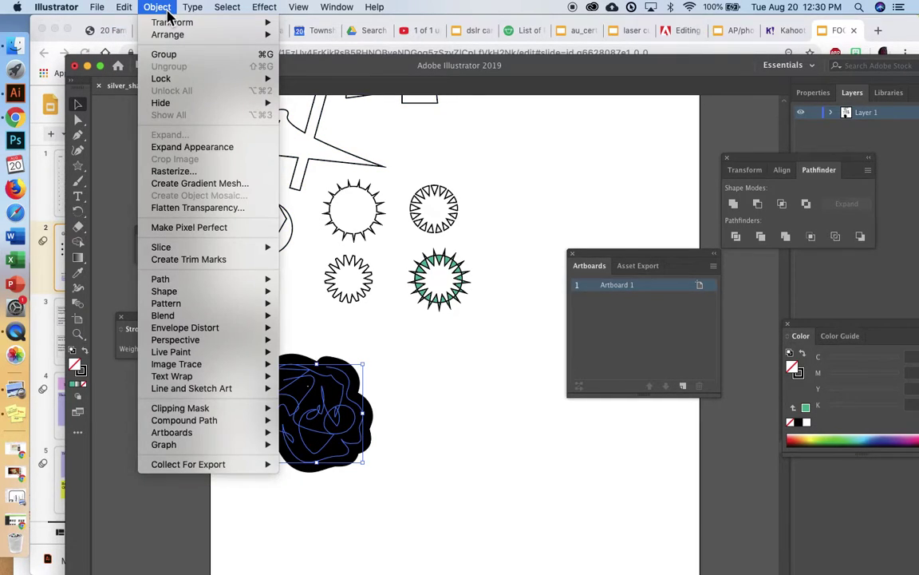
left_click(170, 149)
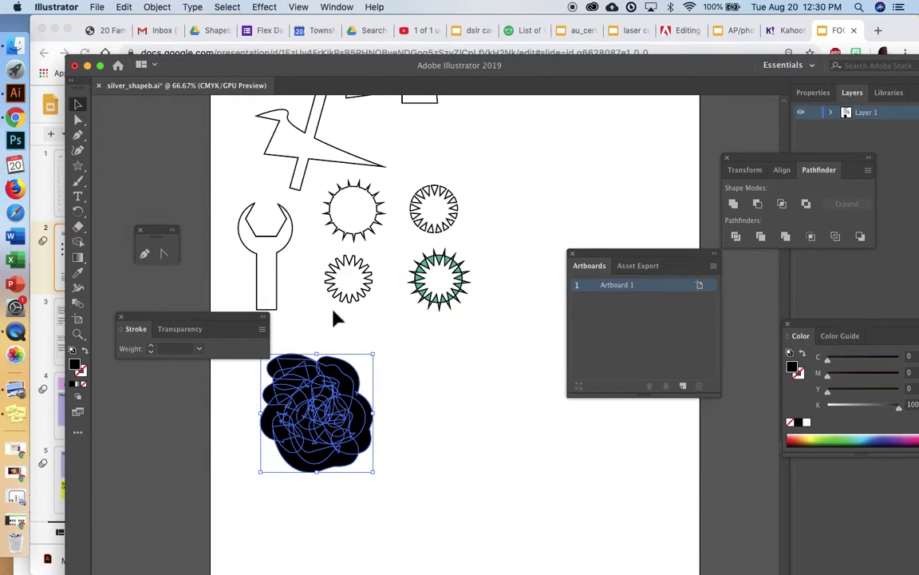
Unite the expanded scribble outlines below the wrench into one solid black shape using Pathfinder.
mouse_move(186, 323)
left_mouse_down()
mouse_move(154, 365)
mouse_move(146, 471)
left_mouse_up()
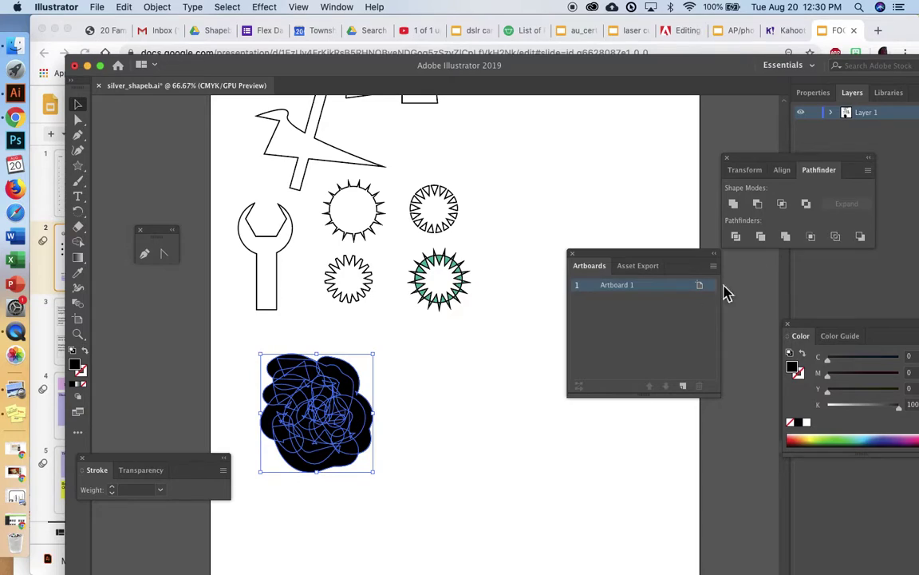
left_click_drag(745, 168, 488, 127)
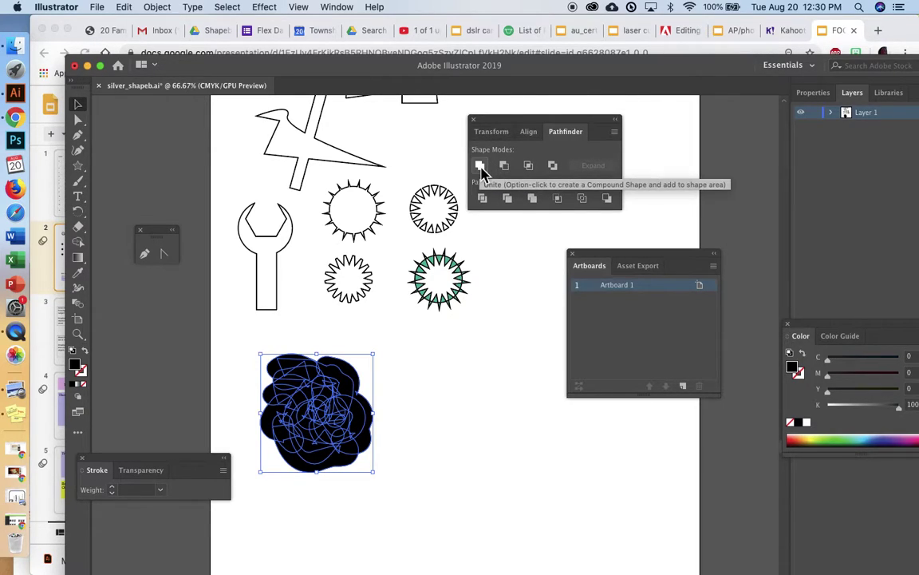
left_click(481, 166)
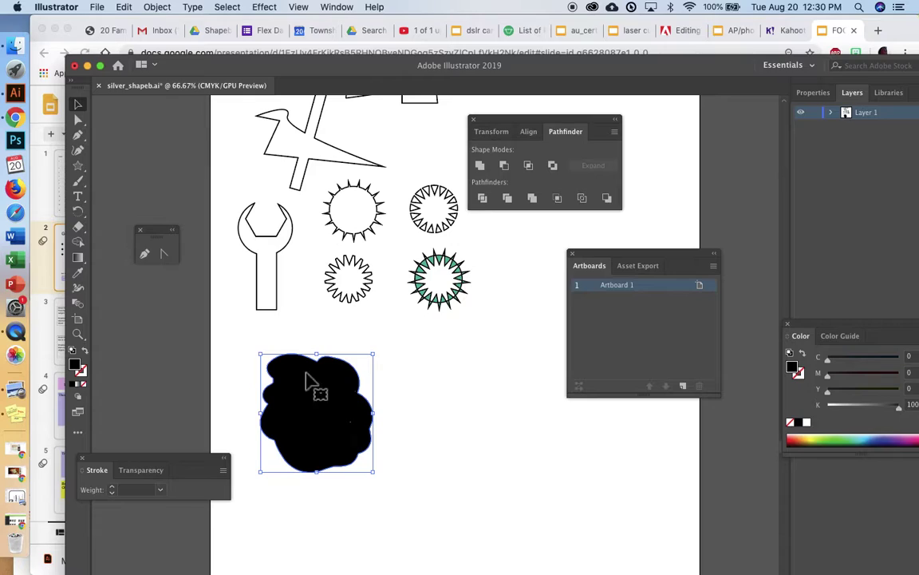
Paint a second looping black scribble beside the united blob with the Paintbrush.
left_click(77, 181)
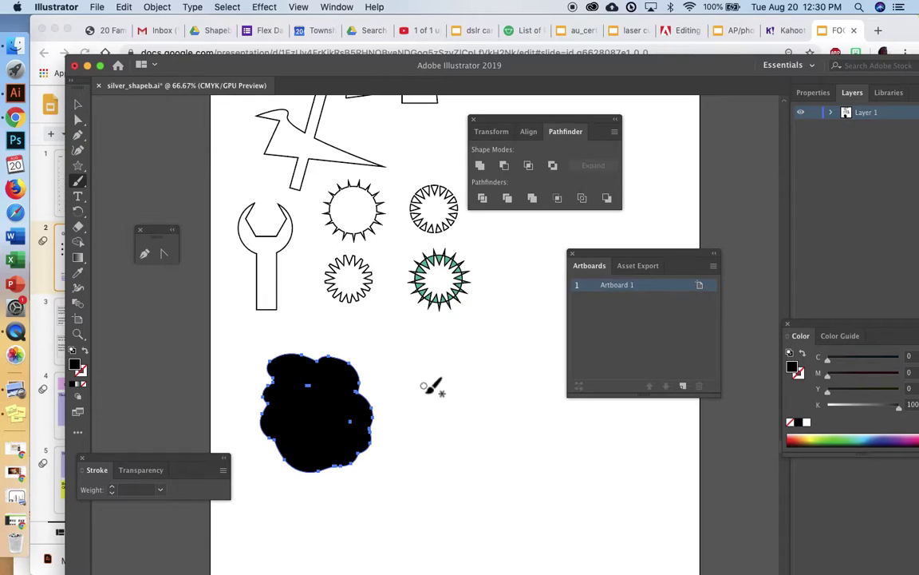
mouse_move(413, 363)
left_mouse_down()
mouse_move(409, 437)
mouse_move(420, 453)
mouse_move(418, 380)
mouse_move(428, 362)
mouse_move(437, 385)
mouse_move(478, 421)
mouse_move(460, 452)
mouse_move(437, 390)
mouse_move(413, 387)
mouse_move(458, 423)
mouse_move(438, 395)
left_mouse_up()
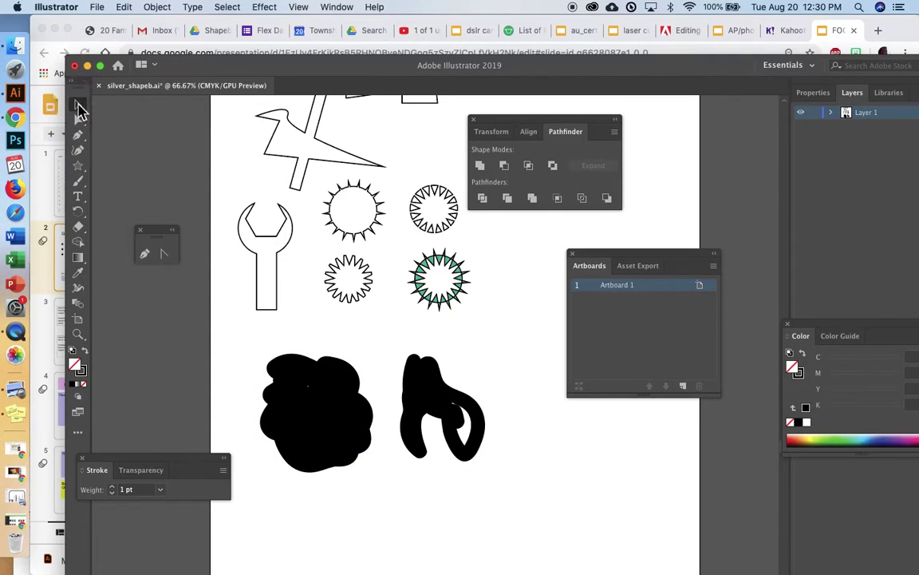
Expand the appearance of the looping scribble and unite its overlapping outlines into one shape.
left_click(415, 372)
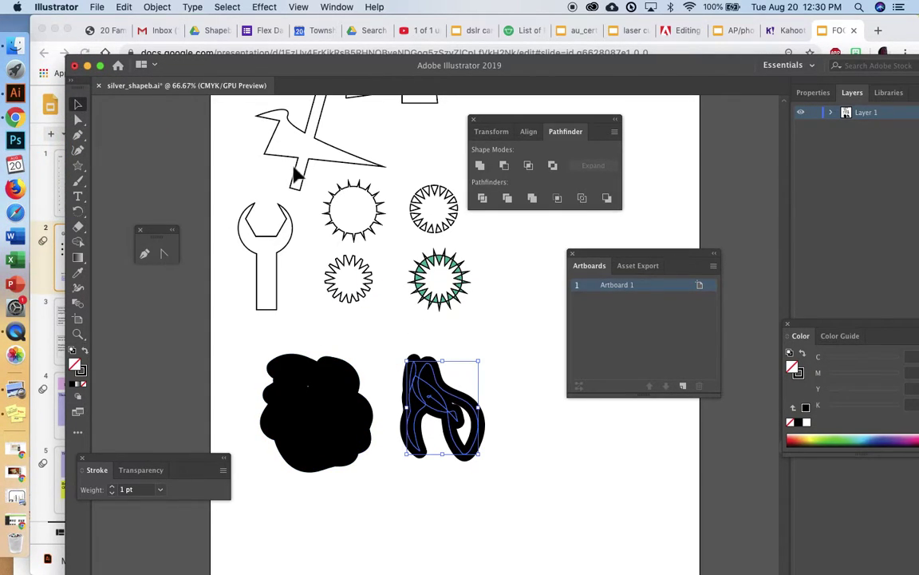
left_click(157, 7)
left_click(191, 147)
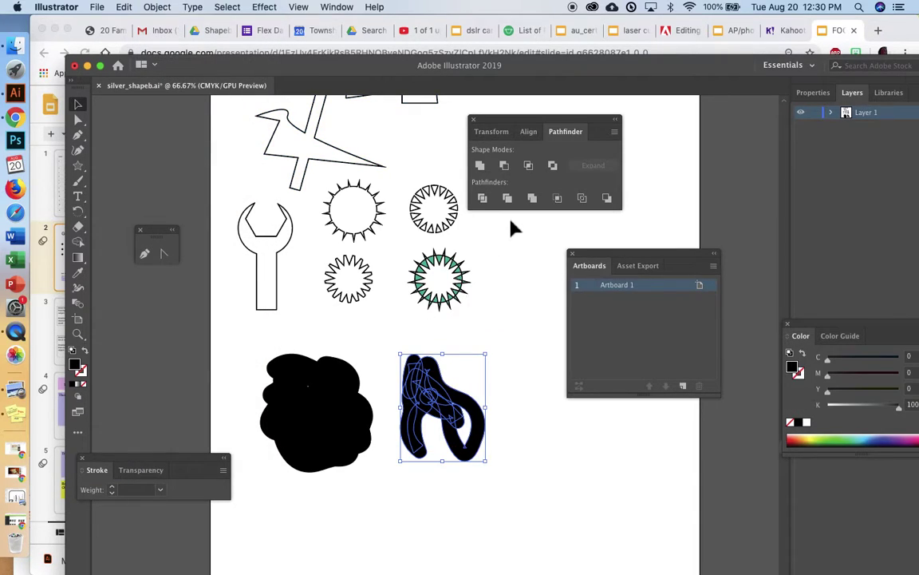
left_click(481, 166)
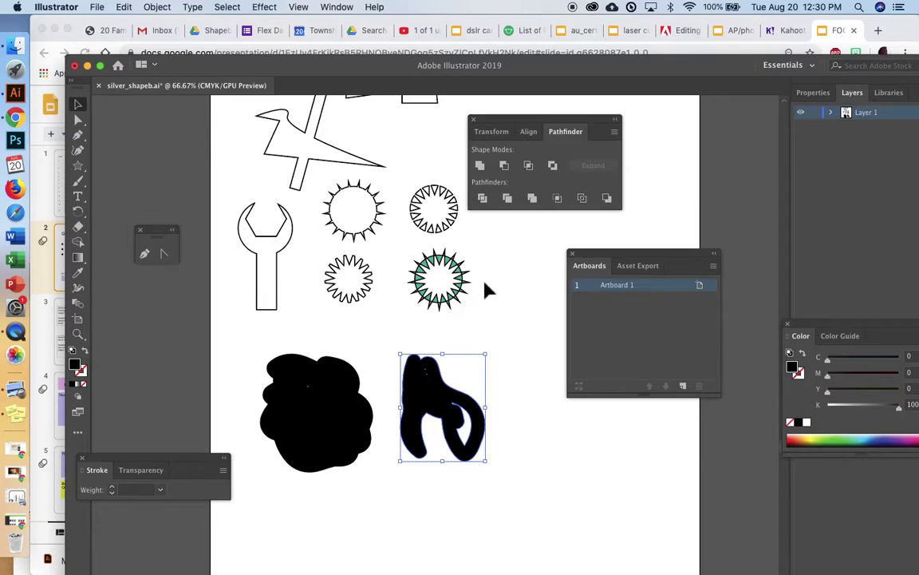
Paint a solid shape to the right of the looping scribble with the Blob Brush, enlarging the brush partway, and select it.
scroll(486, 289, "down", 3)
scroll(486, 289, "right", 2)
left_click_drag(78, 182, 137, 204)
scroll(423, 331, "right", 5)
mouse_move(400, 315)
left_mouse_down()
mouse_move(416, 289)
mouse_move(416, 331)
left_mouse_up()
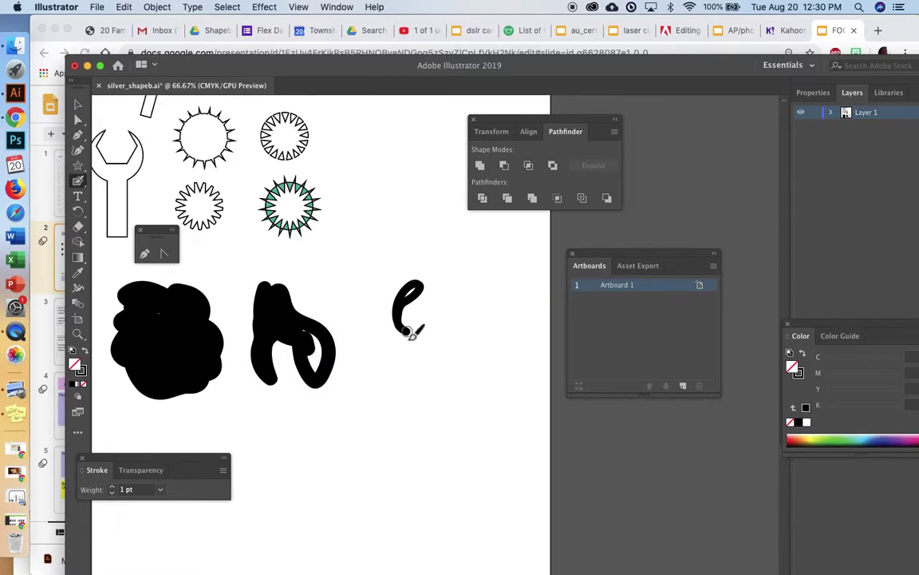
key("bracketright")
key("bracketright")
key("bracketright")
mouse_move(404, 314)
left_mouse_down()
mouse_move(399, 359)
mouse_move(420, 279)
mouse_move(416, 353)
mouse_move(440, 267)
mouse_move(429, 349)
mouse_move(453, 348)
mouse_move(446, 332)
mouse_move(443, 375)
left_mouse_up()
left_click(78, 107)
left_click(411, 315)
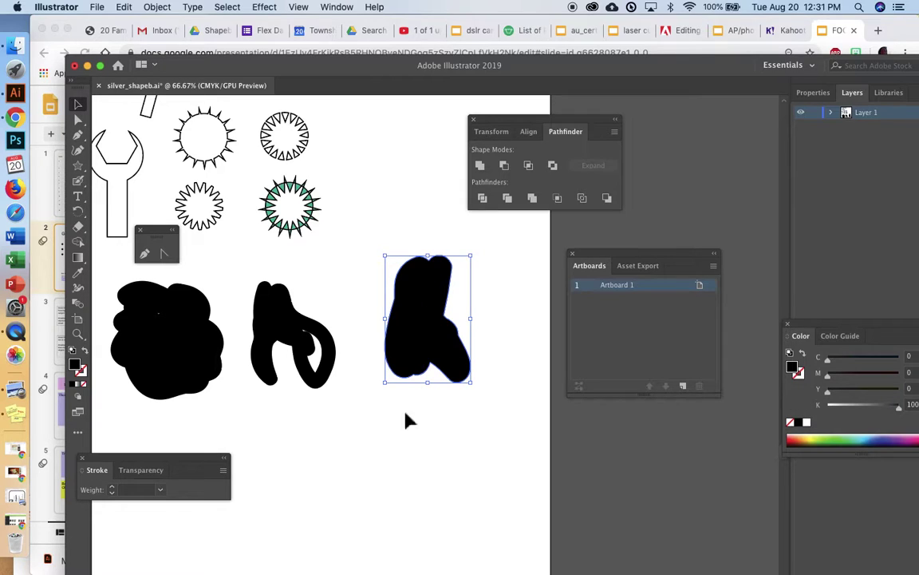
Extend the right side of the Blob Brush shape with more overlapping strokes and select the merged shape.
key("super+equal")
key("super+equal")
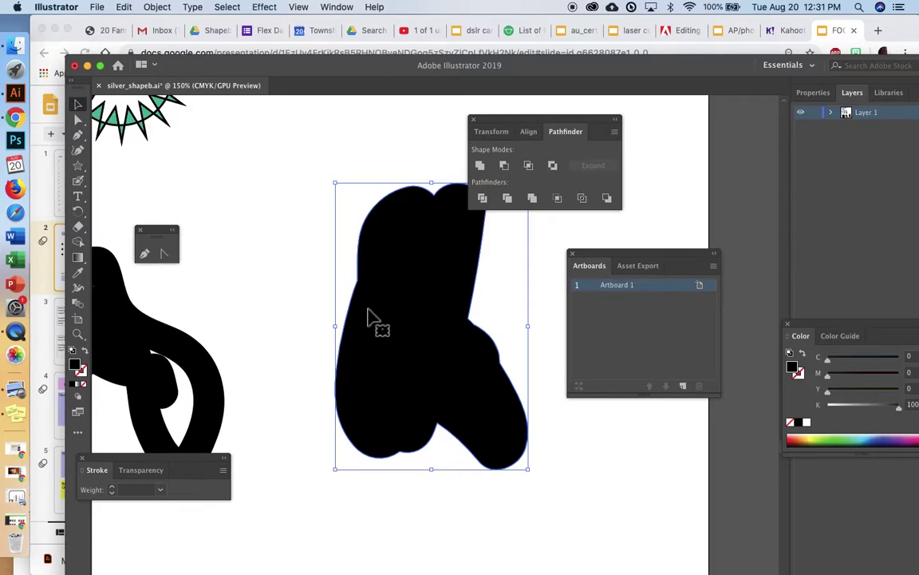
left_click(427, 365)
left_click(79, 185)
mouse_move(383, 306)
left_mouse_down()
mouse_move(419, 321)
mouse_move(484, 321)
mouse_move(504, 366)
left_mouse_up()
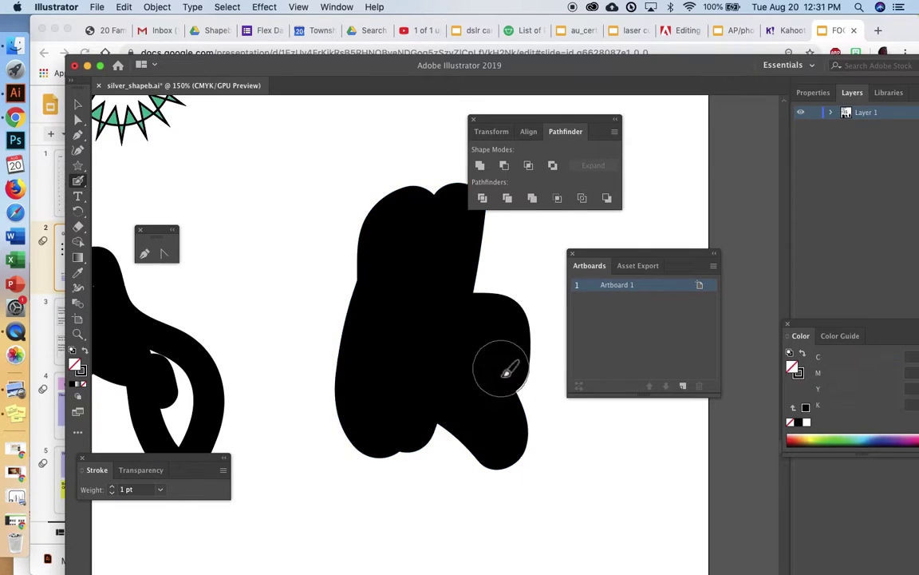
mouse_move(427, 260)
left_mouse_down()
mouse_move(456, 267)
mouse_move(510, 324)
mouse_move(499, 427)
left_mouse_up()
left_click(77, 104)
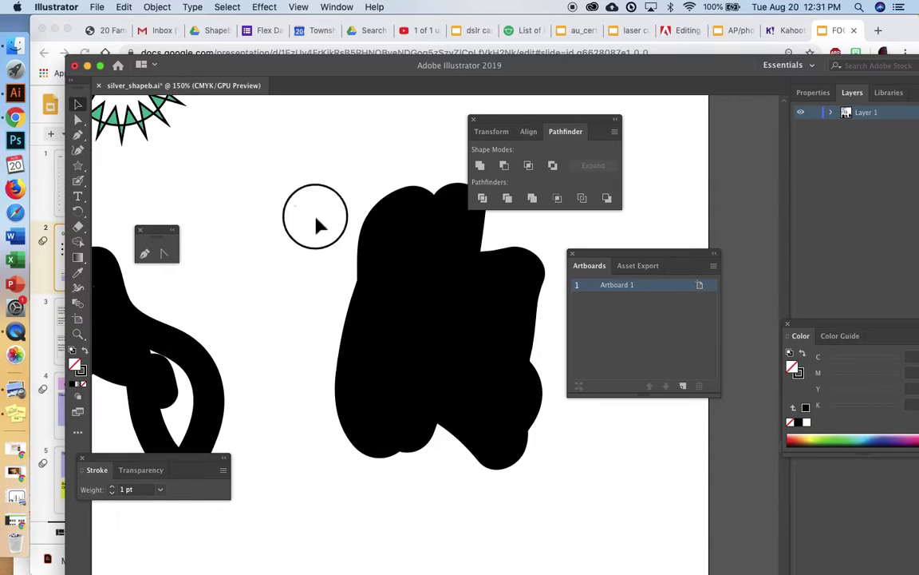
left_click_drag(302, 214, 531, 416)
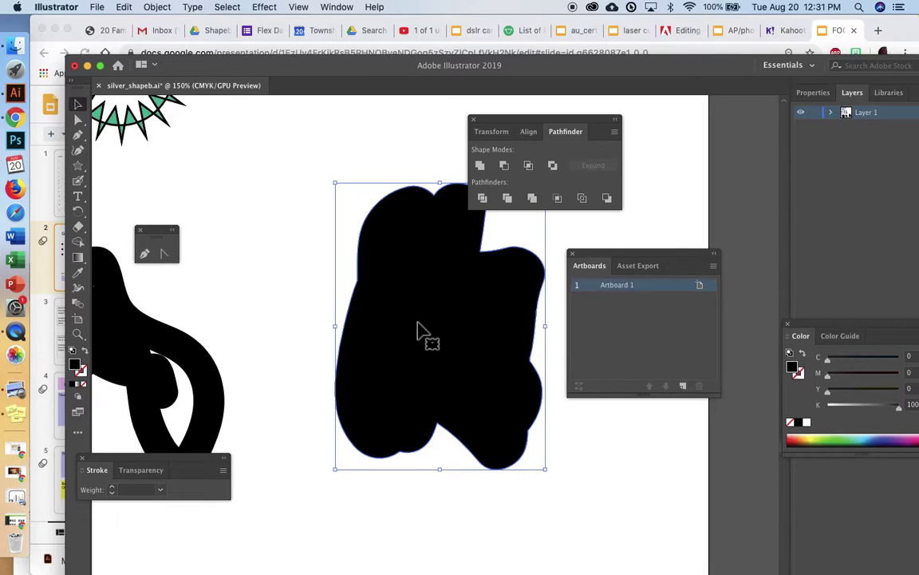
Erase several wavy lines across the Blob Brush shape to cut it into separate pieces.
left_click(80, 227)
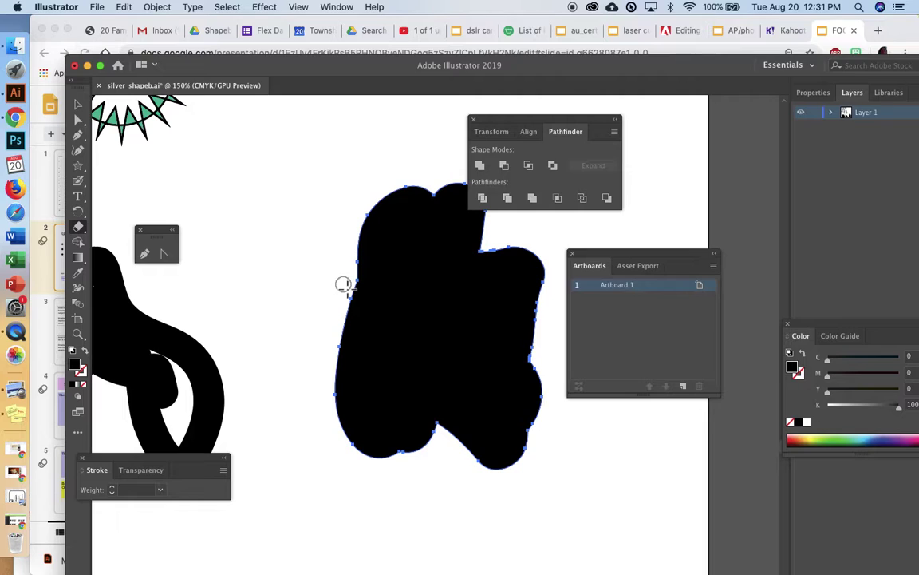
mouse_move(352, 263)
left_mouse_down()
mouse_move(375, 277)
mouse_move(401, 325)
mouse_move(423, 308)
mouse_move(410, 261)
mouse_move(443, 242)
mouse_move(448, 327)
mouse_move(473, 343)
mouse_move(490, 305)
mouse_move(511, 288)
mouse_move(535, 330)
left_mouse_up()
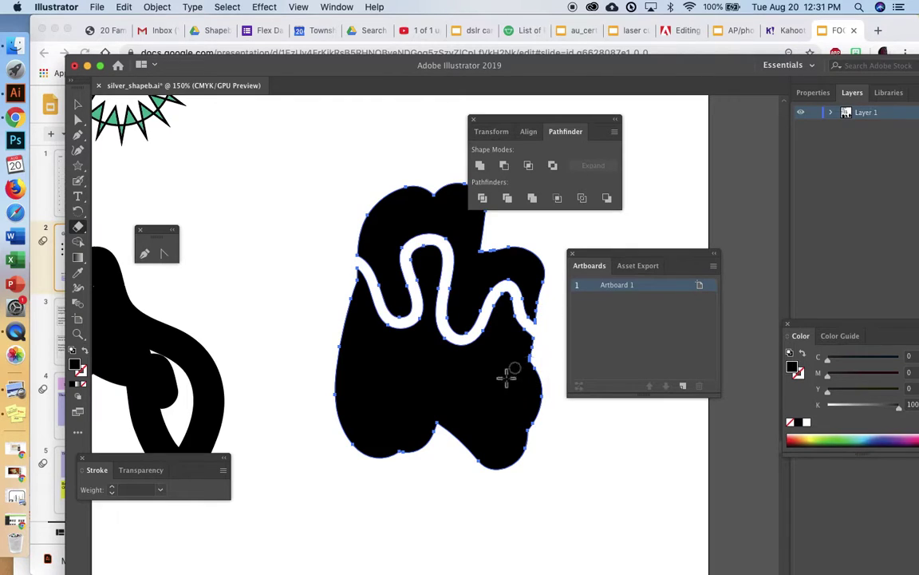
mouse_move(540, 396)
left_mouse_down()
mouse_move(475, 369)
mouse_move(423, 395)
mouse_move(370, 370)
mouse_move(292, 378)
left_mouse_up()
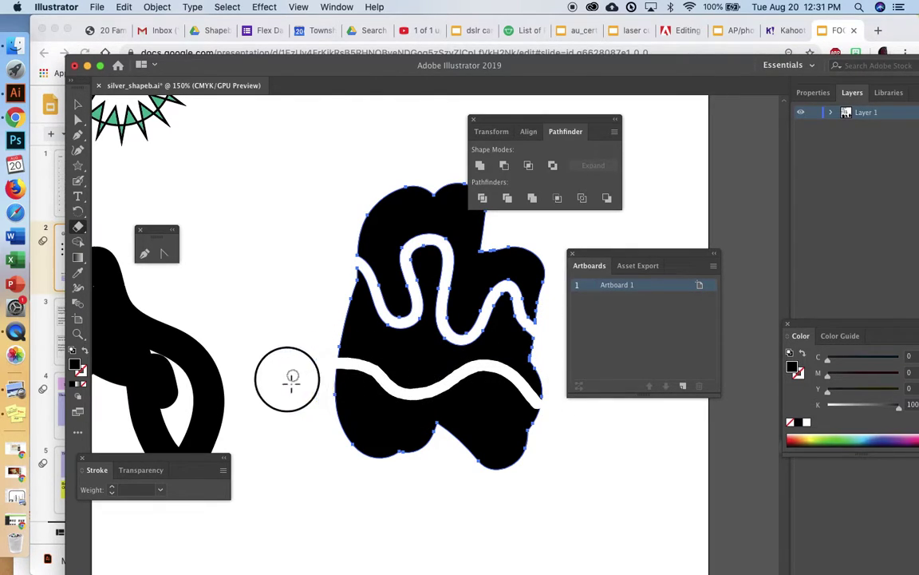
mouse_move(335, 416)
left_mouse_down()
mouse_move(359, 419)
mouse_move(449, 499)
left_mouse_up()
left_click_drag(422, 437, 524, 445)
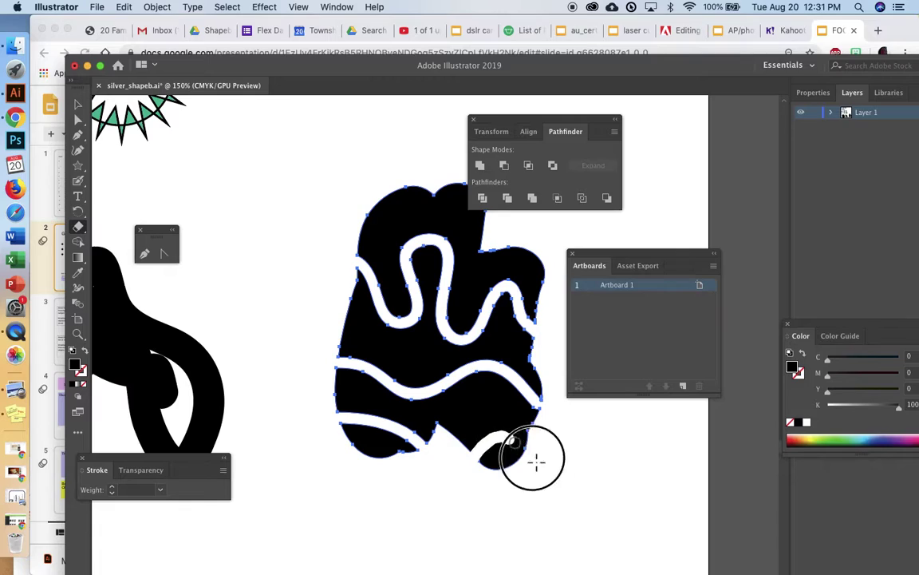
mouse_move(372, 190)
left_mouse_down()
mouse_move(423, 212)
mouse_move(462, 165)
left_mouse_up()
Paint a new dense black scribble below the round blob with the regular Paintbrush.
scroll(352, 154, "down", 3)
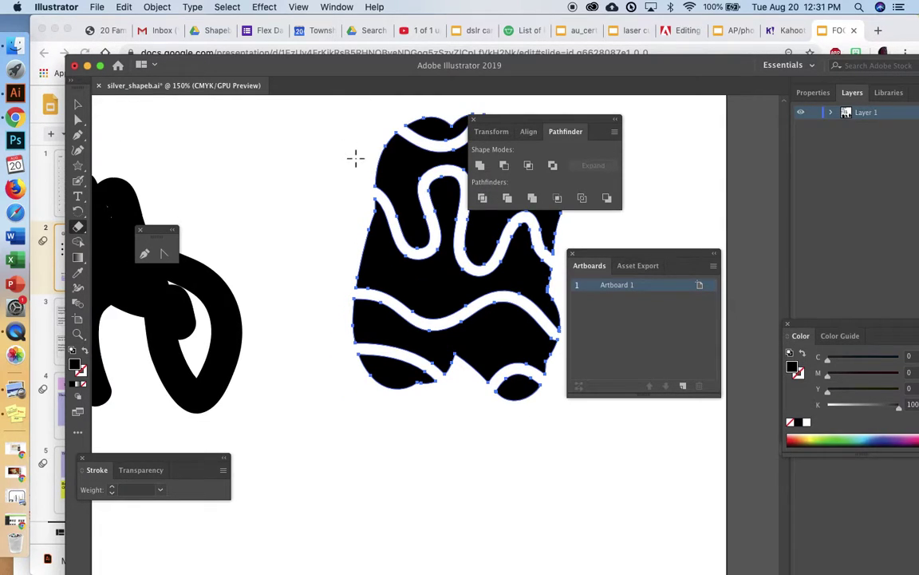
key("super+minus")
key("super+minus")
scroll(353, 156, "down", 2)
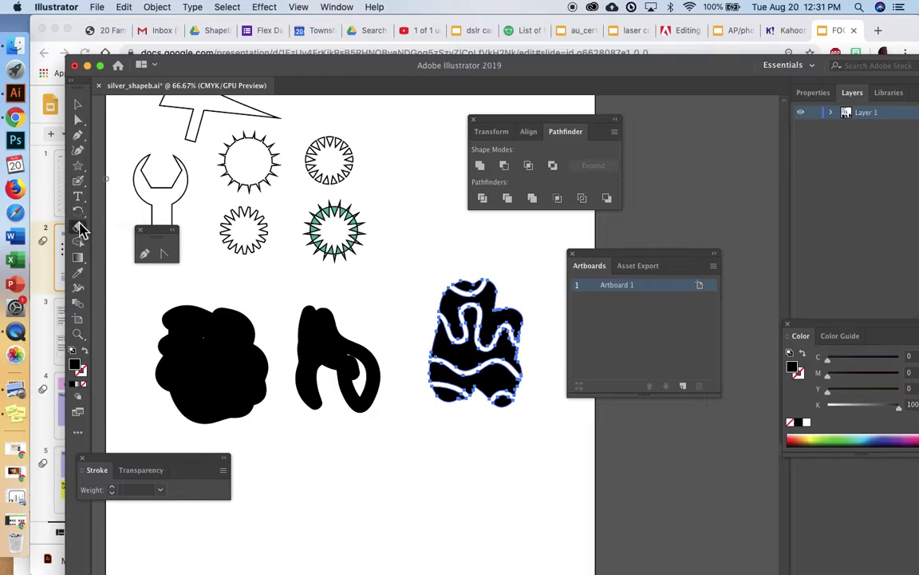
left_click(84, 186)
left_click(128, 195)
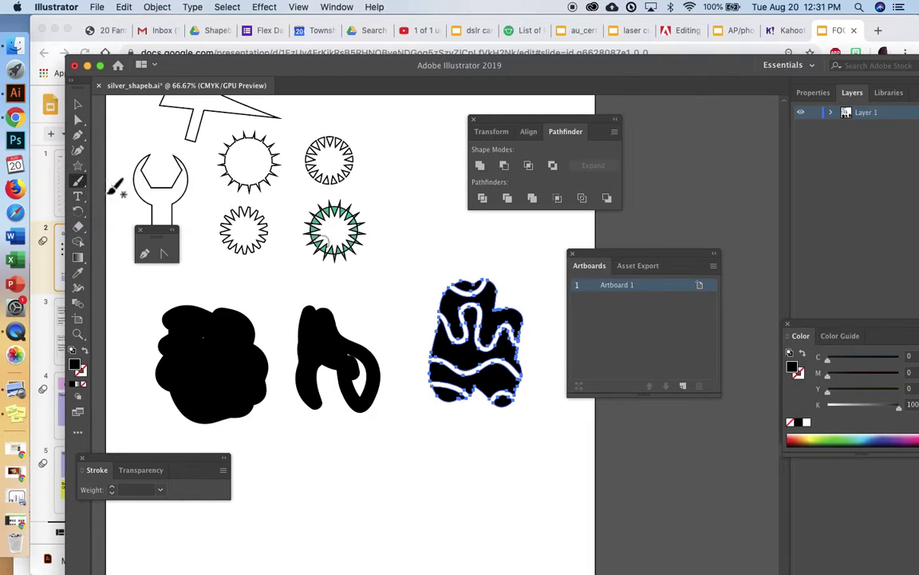
scroll(255, 439, "down", 2)
scroll(255, 439, "left", 3)
mouse_move(286, 445)
left_mouse_down()
mouse_move(351, 429)
mouse_move(334, 423)
mouse_move(302, 440)
mouse_move(332, 438)
mouse_move(306, 460)
mouse_move(290, 454)
mouse_move(329, 438)
mouse_move(344, 453)
mouse_move(340, 475)
mouse_move(272, 489)
mouse_move(283, 487)
mouse_move(273, 466)
mouse_move(308, 487)
left_mouse_up()
Erase across the unexpanded Paintbrush scribble and select it to inspect its broken strokes.
left_click(79, 228)
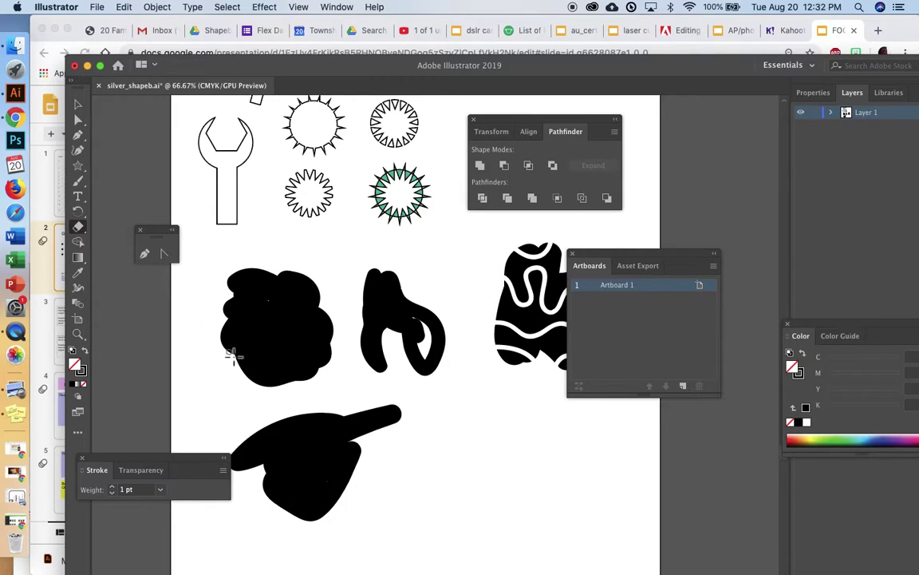
mouse_move(263, 435)
left_mouse_down()
mouse_move(292, 446)
mouse_move(321, 407)
mouse_move(338, 424)
mouse_move(323, 452)
mouse_move(359, 517)
mouse_move(336, 524)
mouse_move(316, 474)
mouse_move(279, 481)
mouse_move(285, 526)
mouse_move(325, 479)
mouse_move(333, 440)
mouse_move(380, 399)
left_mouse_up()
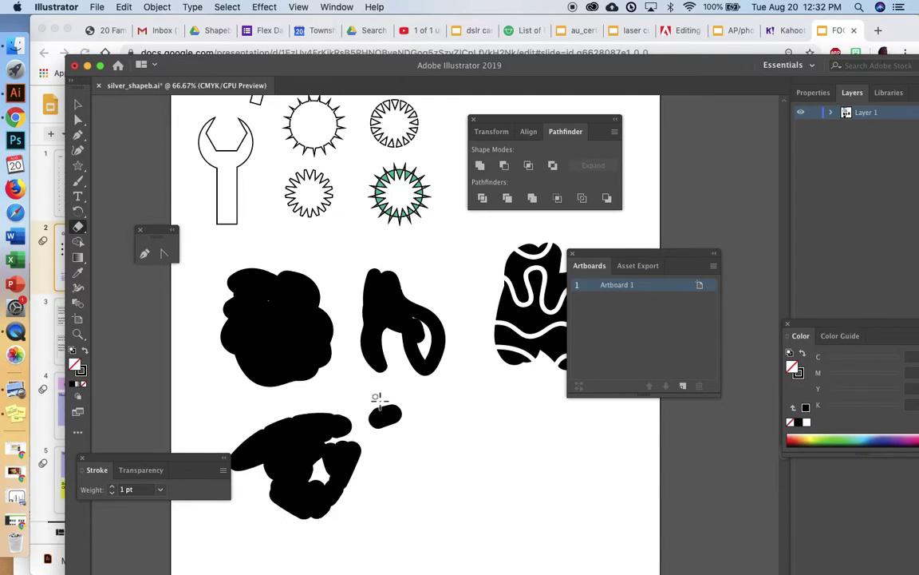
left_click(77, 105)
left_click_drag(203, 399, 367, 499)
scroll(367, 500, "down", 3)
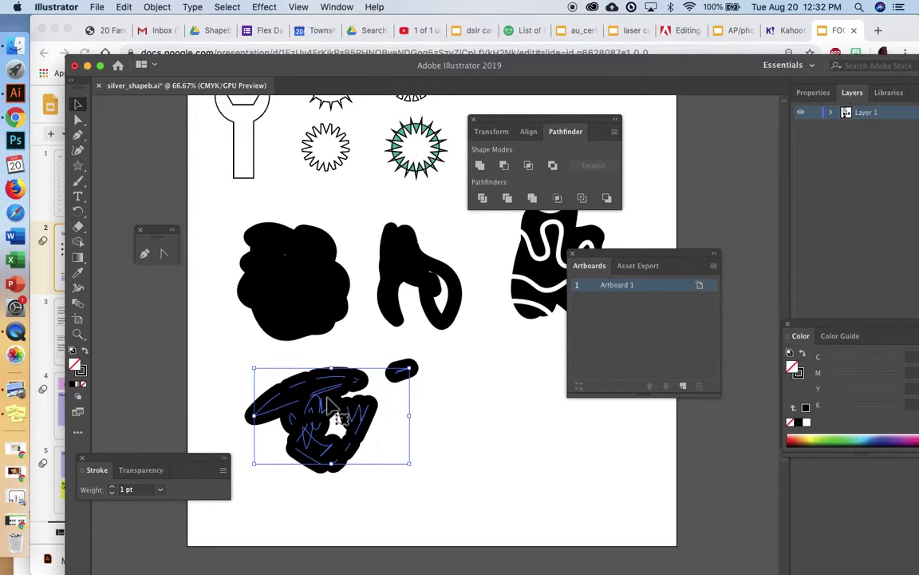
Erase several curved lines through the united round blob below the wrench.
left_click(286, 305)
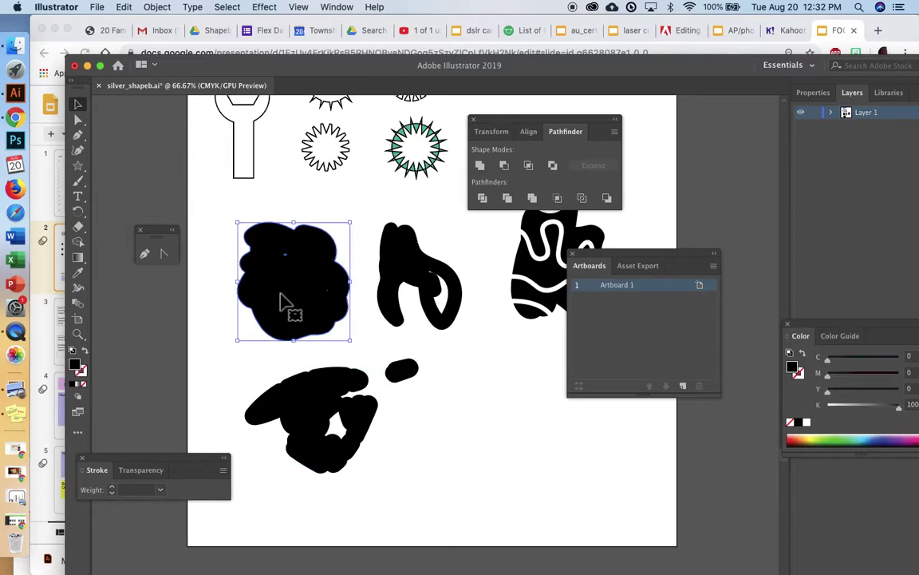
left_click(80, 237)
left_click_drag(241, 268, 286, 226)
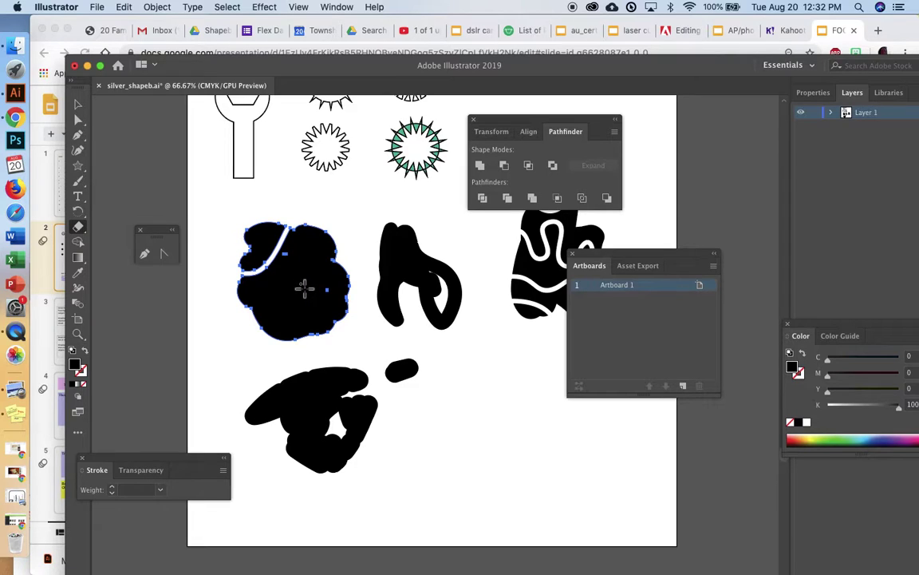
mouse_move(302, 229)
left_mouse_down()
mouse_move(304, 255)
mouse_move(382, 321)
left_mouse_up()
mouse_move(271, 331)
left_mouse_down()
mouse_move(267, 314)
mouse_move(303, 328)
mouse_move(277, 298)
mouse_move(229, 313)
left_mouse_up()
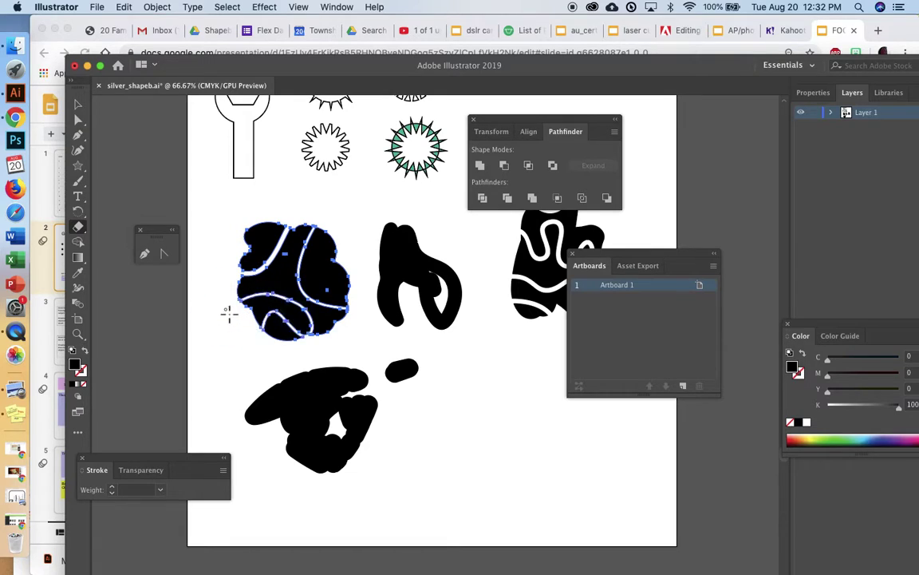
mouse_move(324, 263)
left_mouse_down()
mouse_move(361, 290)
mouse_move(319, 266)
mouse_move(345, 227)
left_mouse_up()
Look over all the shapes on the artboard, from the tools and gears to the brushed blobs.
scroll(346, 227, "up", 5)
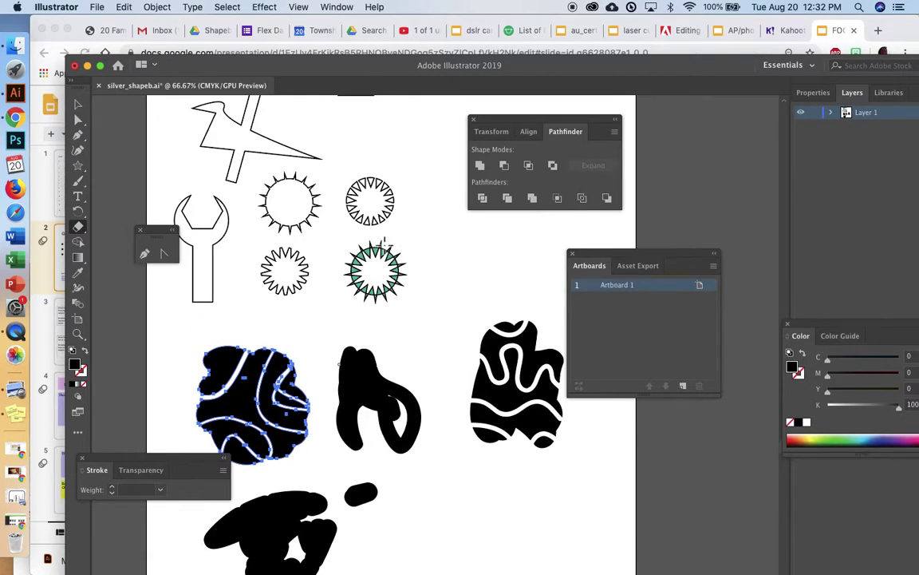
scroll(384, 244, "up", 4)
scroll(384, 245, "left", 1)
scroll(384, 245, "down", 1)
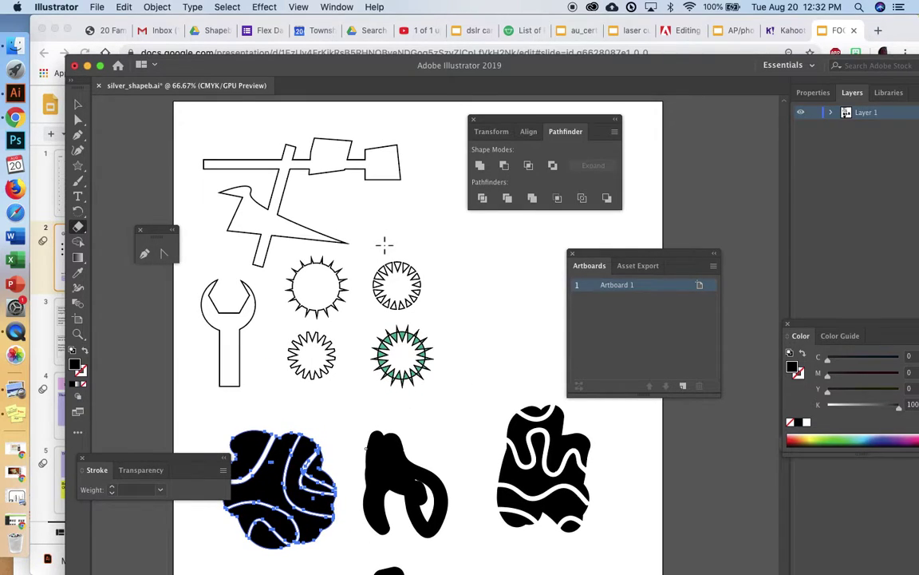
scroll(384, 244, "down", 6)
scroll(384, 244, "left", 1)
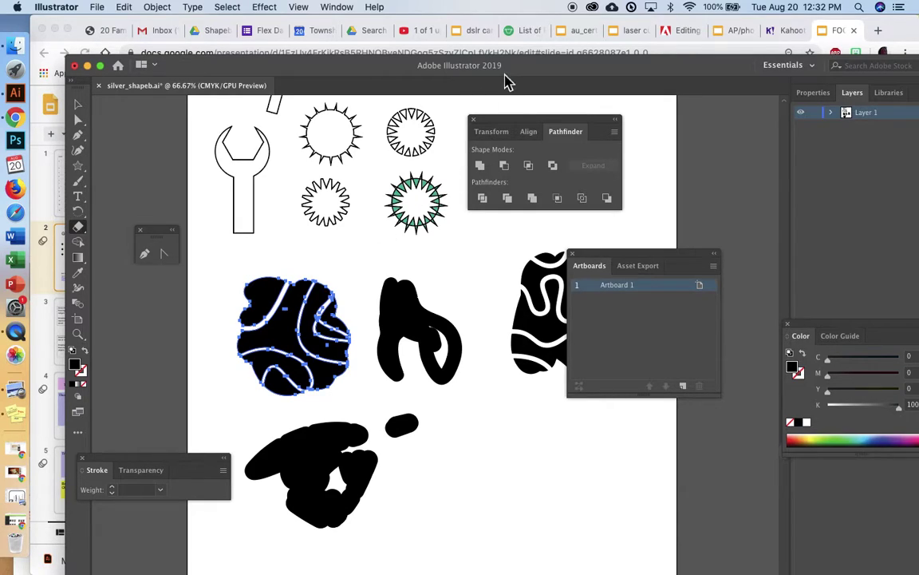
scroll(446, 183, "down", 3)
scroll(472, 238, "right", 2)
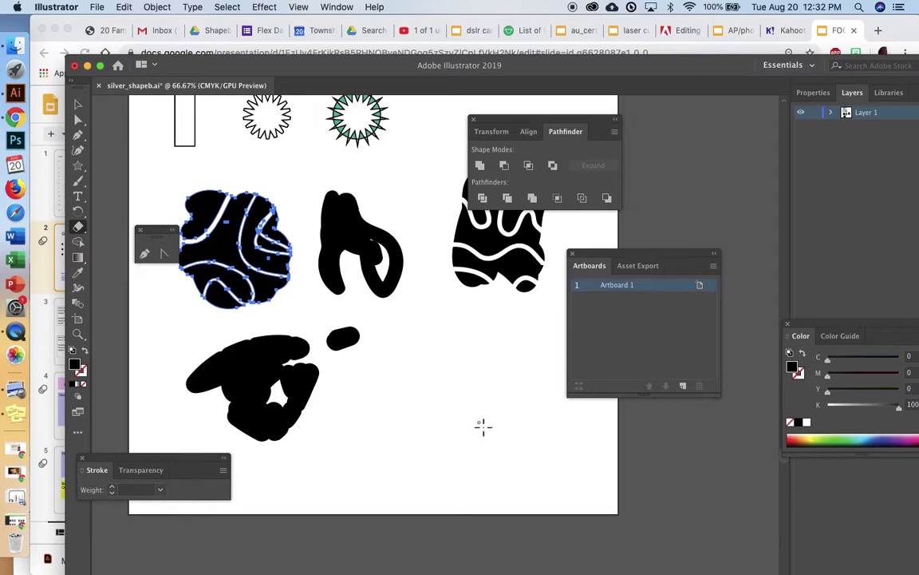
Switch to the Blob Brush and back to the Eraser, and review the whole artboard at 33.33% zoom.
left_click_drag(79, 180, 138, 203)
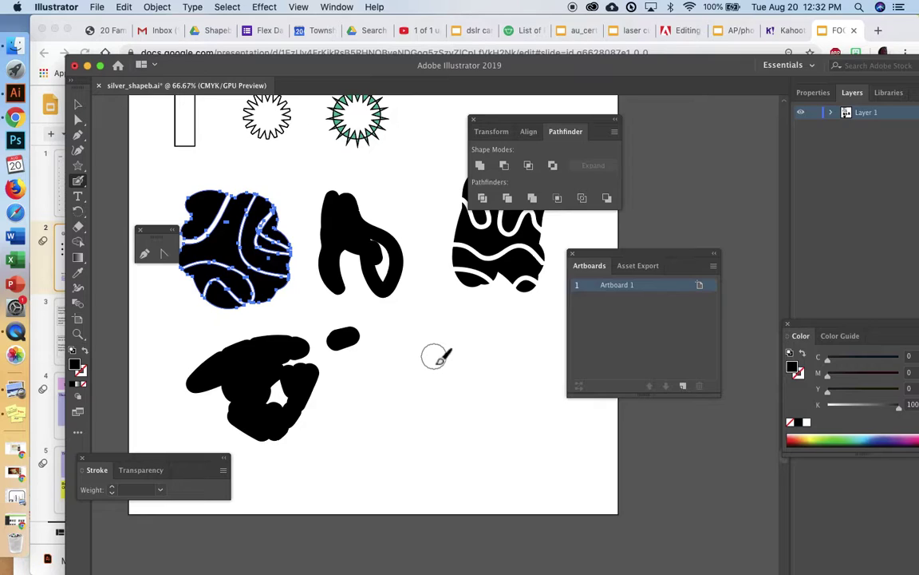
mouse_move(78, 229)
left_mouse_down()
mouse_move(139, 240)
mouse_move(137, 230)
left_mouse_up()
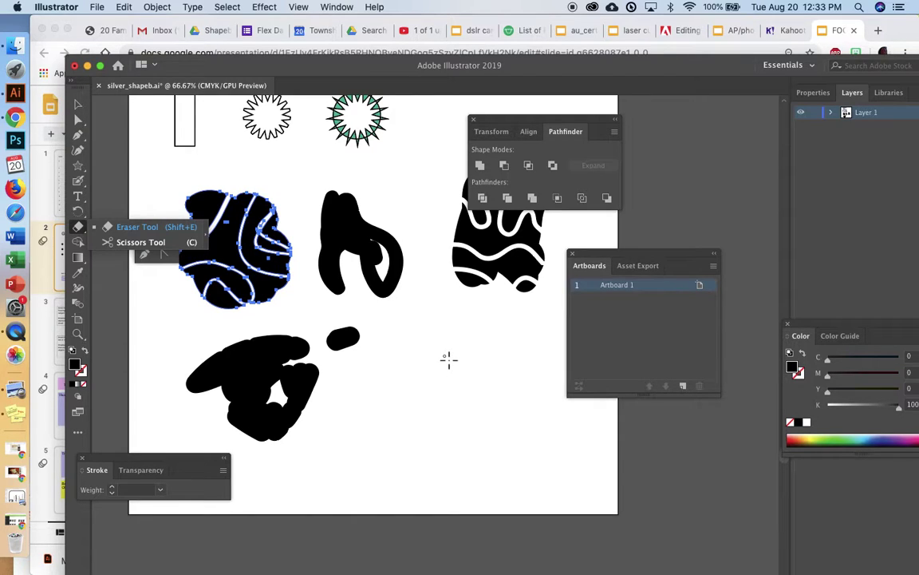
scroll(341, 329, "up", 3)
key("super+minus")
key("super+minus")
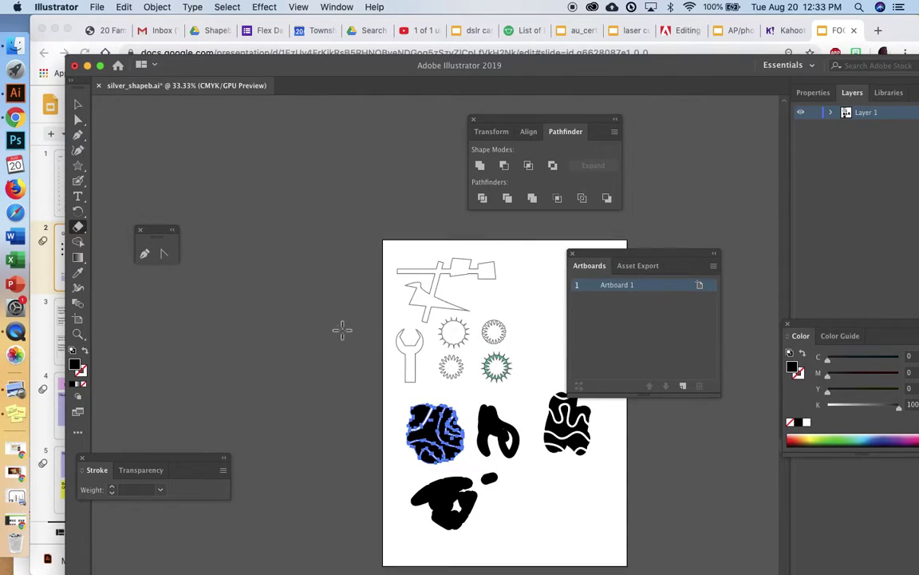
scroll(340, 329, "right", 3)
scroll(340, 329, "down", 1)
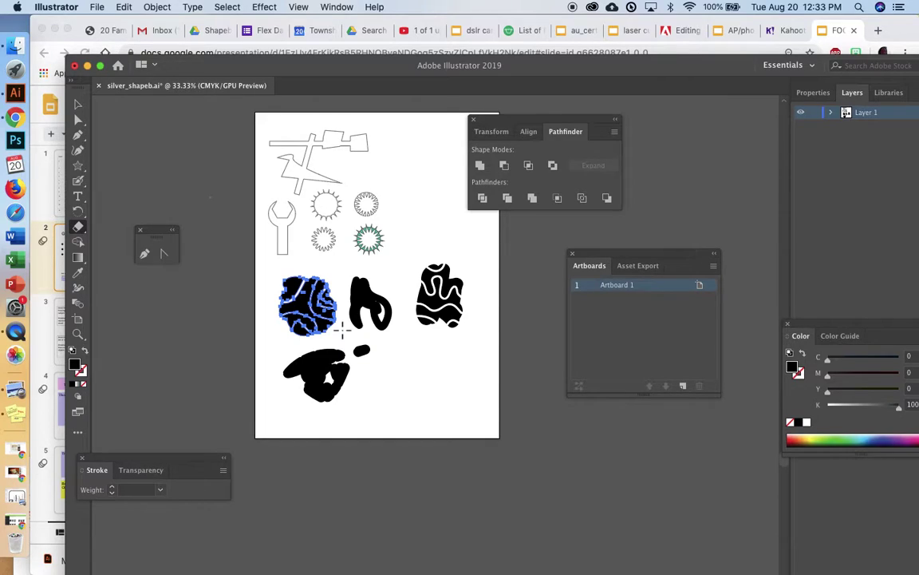